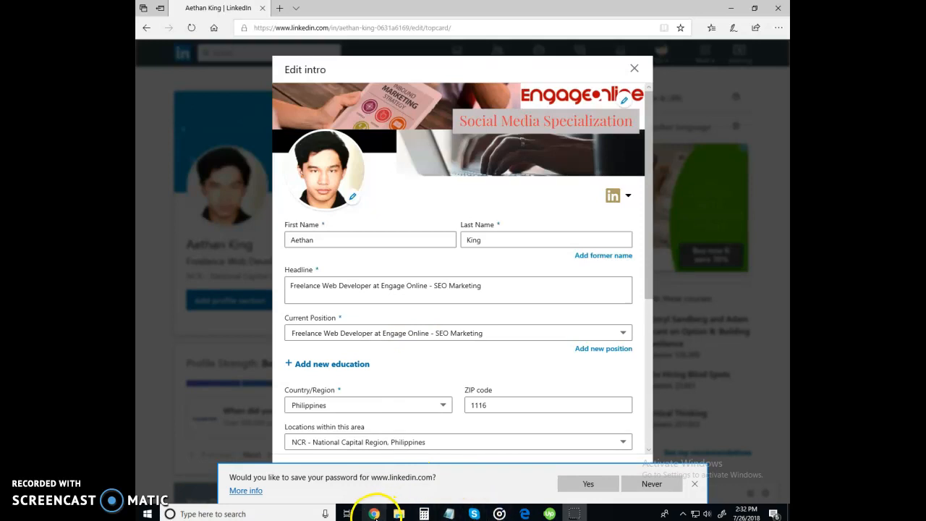
Switch from LinkedIn's Edit intro dialog to the Adobe Spark projects window
click(374, 514)
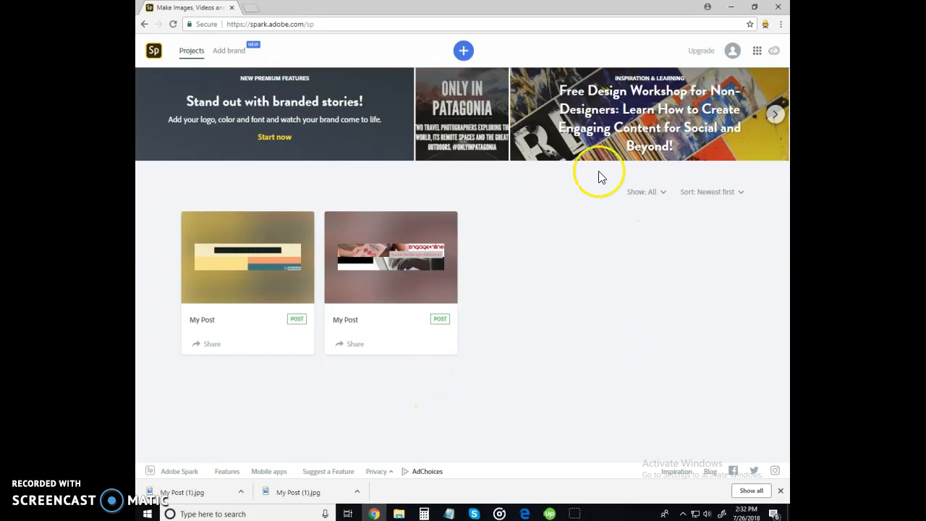
Create a new Post and browse the Business, Craft, School, Featured and Food templates
click(463, 52)
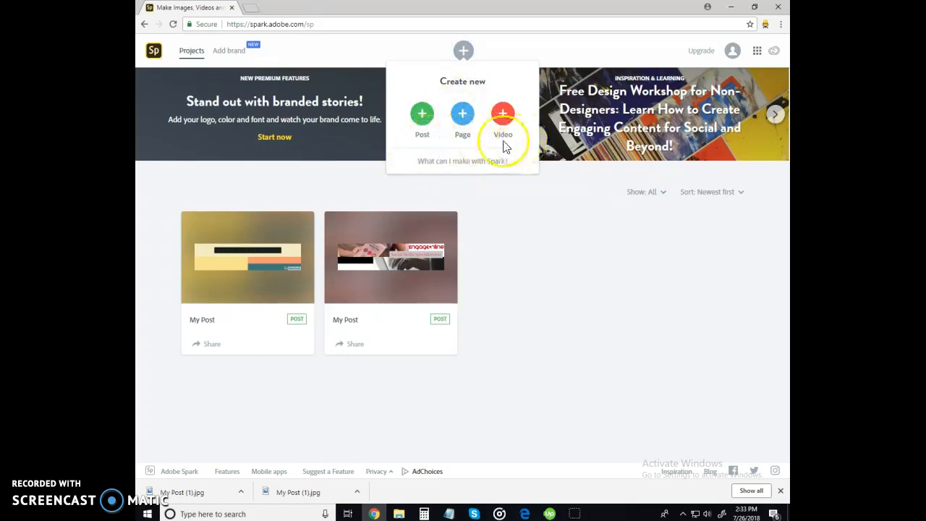
click(421, 116)
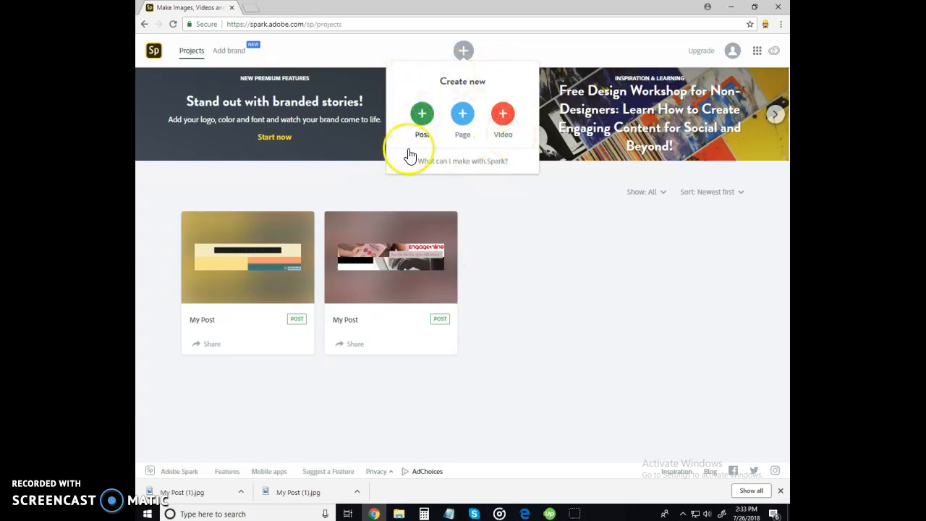
click(420, 128)
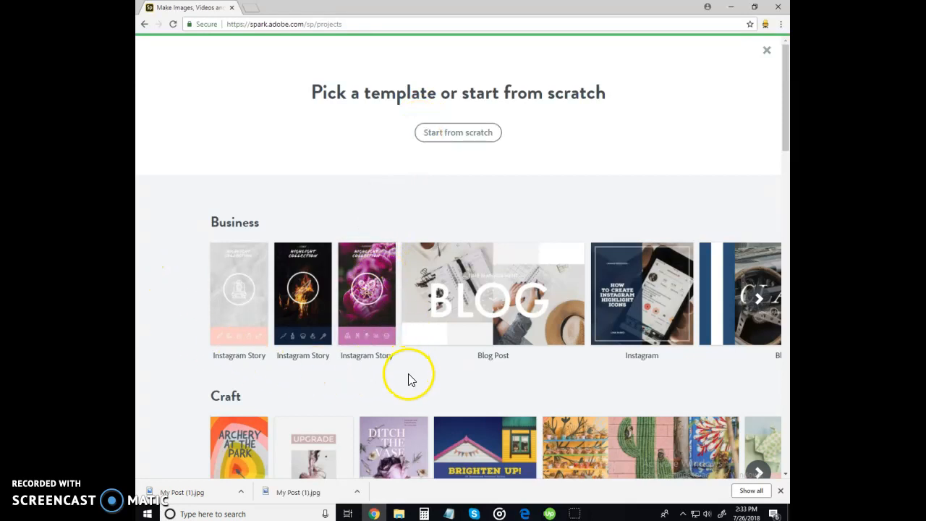
scroll(420, 361, down, 3)
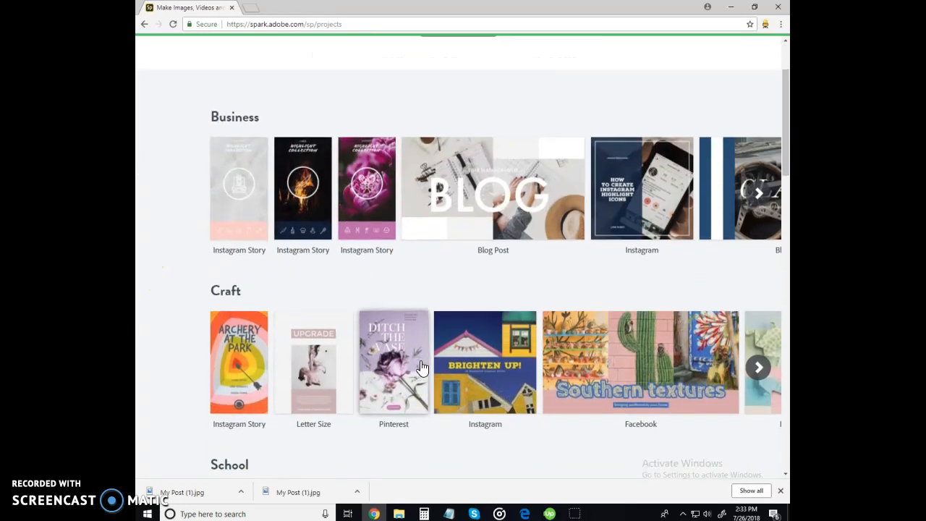
scroll(420, 366, down, 3)
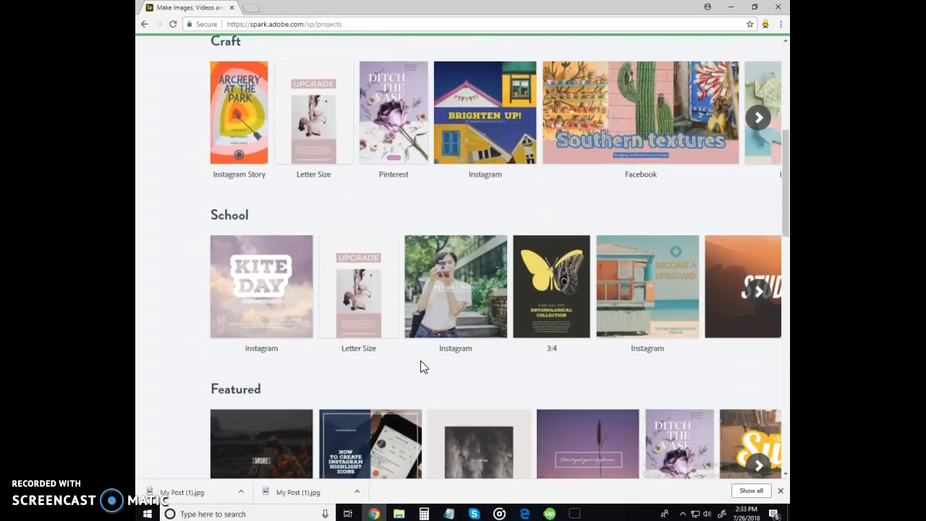
scroll(421, 367, down, 2)
scroll(422, 367, up, 9)
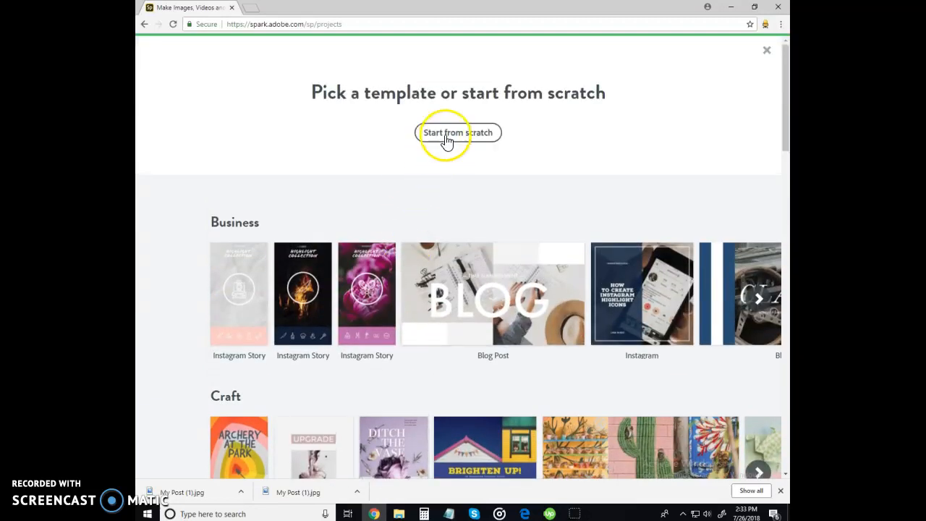
Start the post from scratch and switch to Custom size entry, currently 2560 × 2560
click(446, 134)
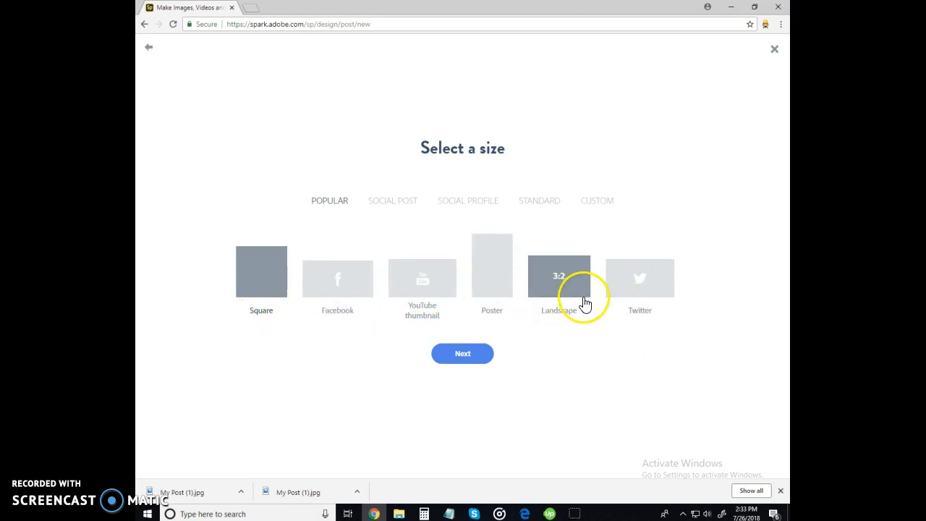
click(593, 202)
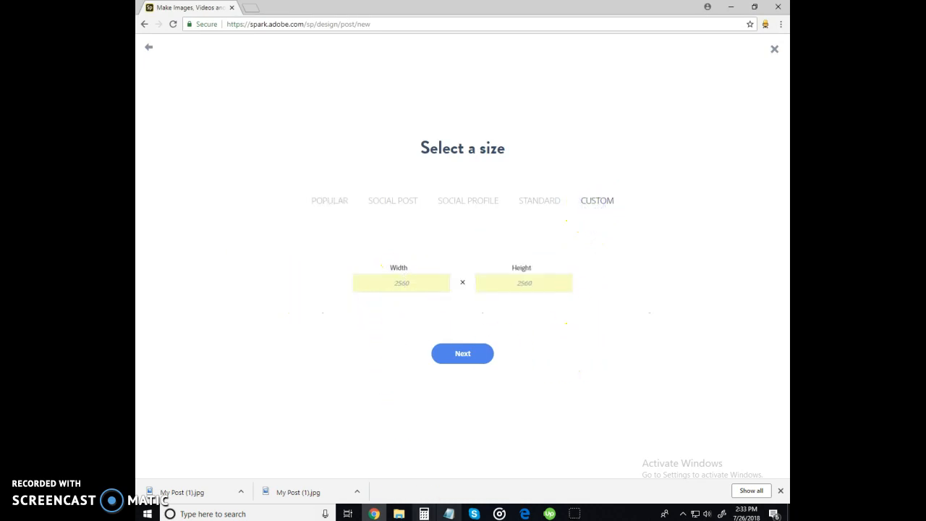
click(525, 514)
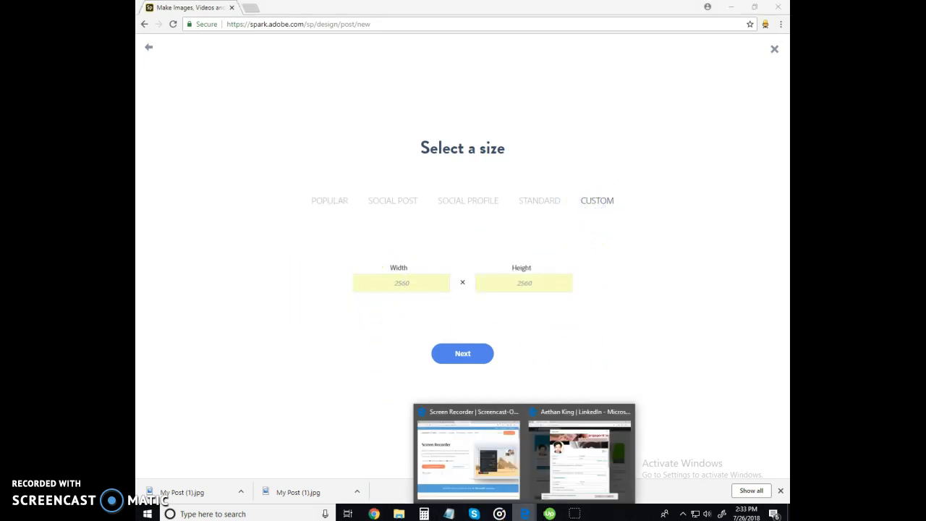
click(589, 452)
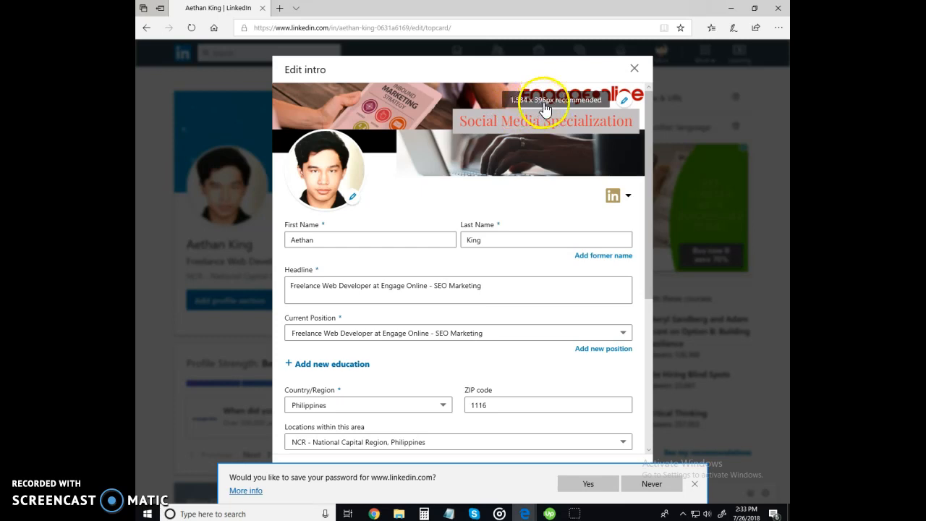
click(374, 514)
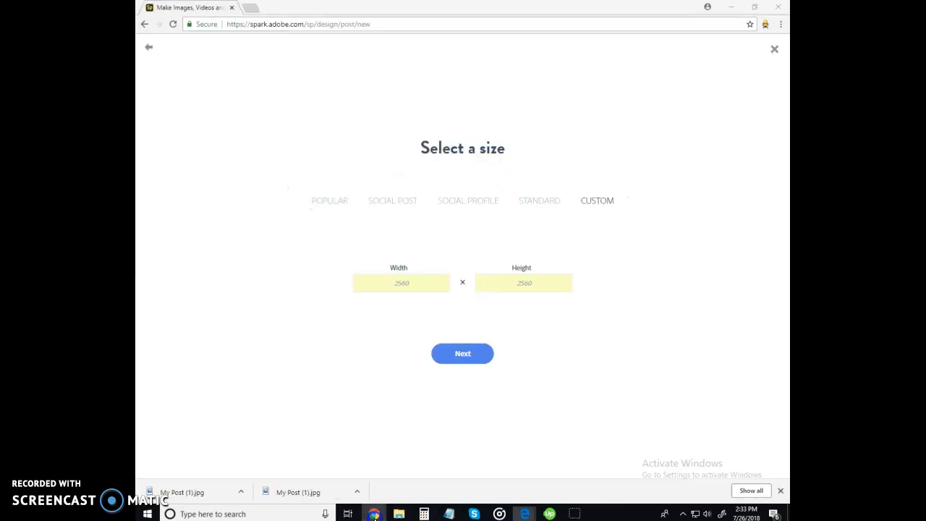
Set the custom canvas to 1584 px wide by 396 px high and continue
click(403, 283)
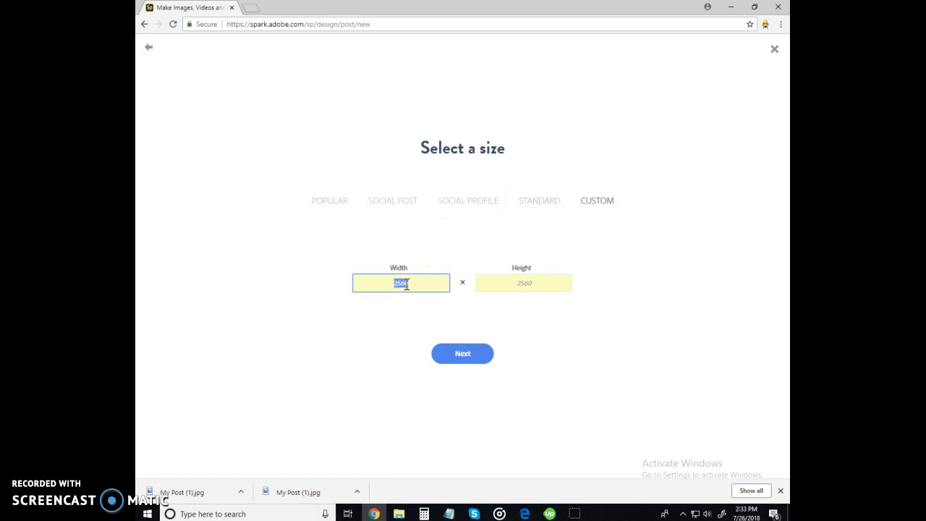
key(BackSpace)
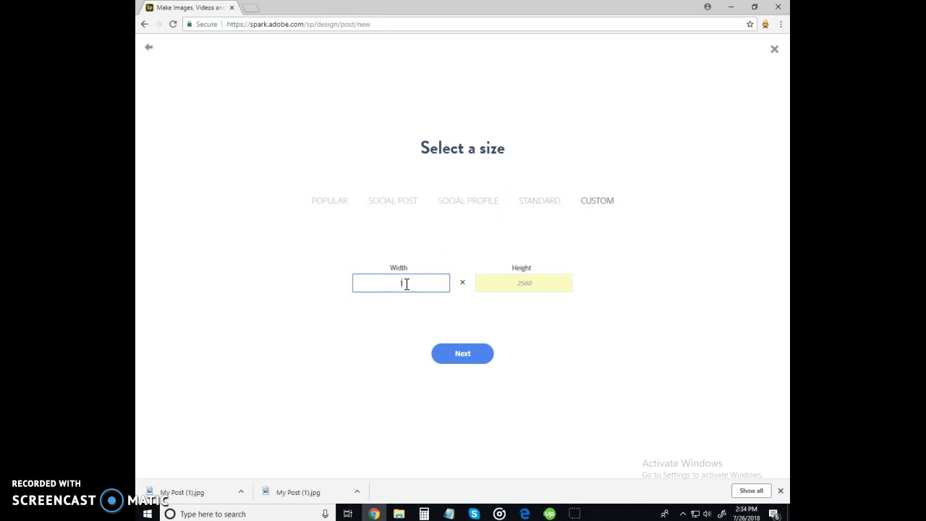
click(405, 286)
click(386, 302)
click(523, 285)
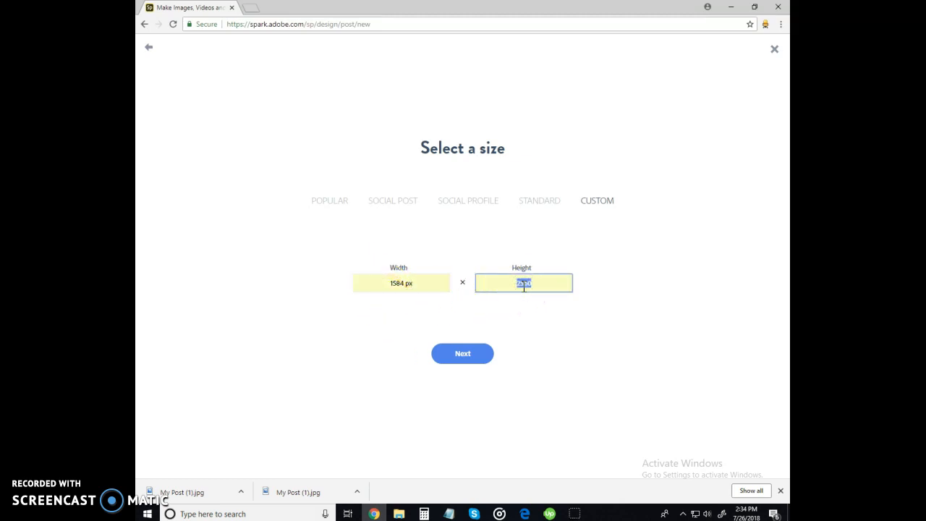
key(BackSpace)
click(497, 297)
click(474, 364)
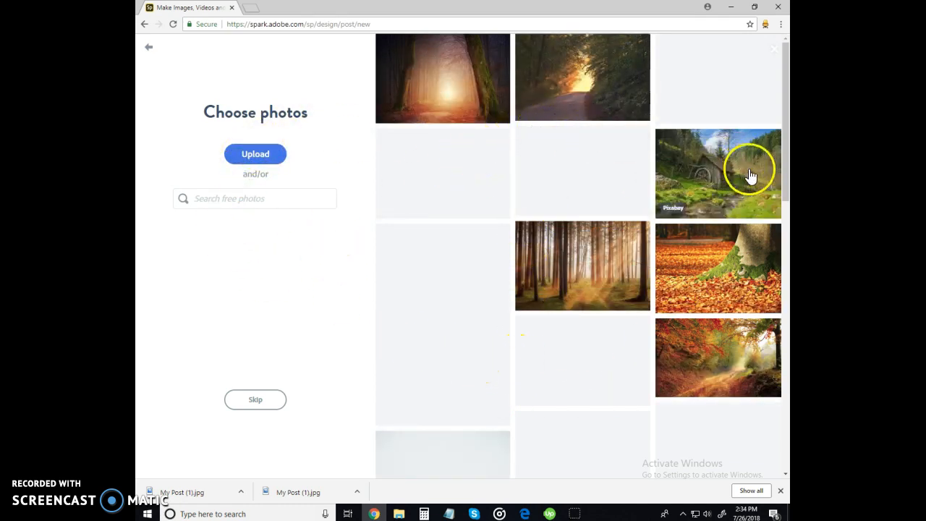
Search the free photos for 'online marketing'
click(275, 198)
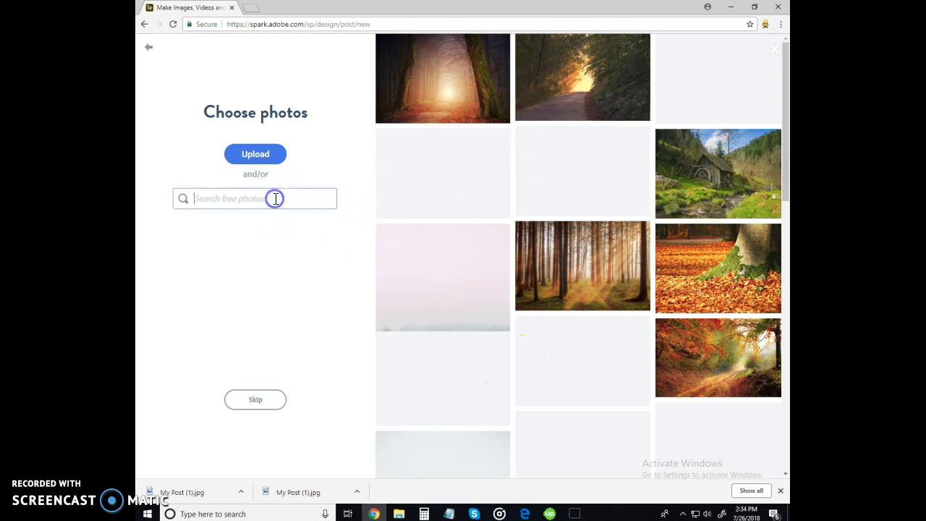
click(231, 206)
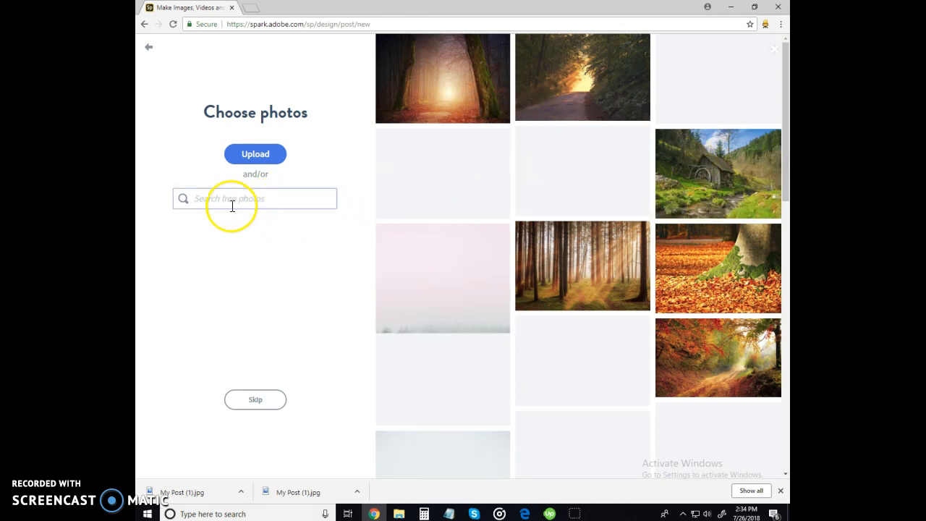
text(online m)
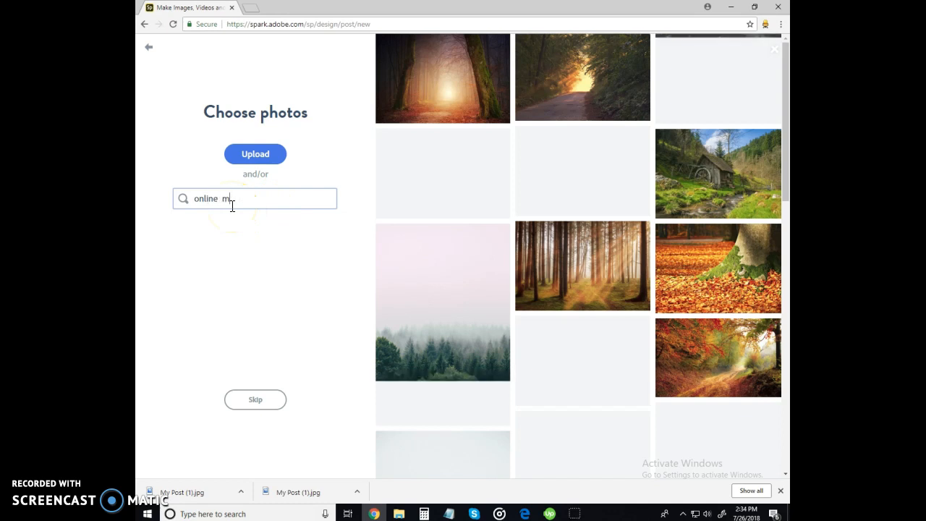
text(arketing)
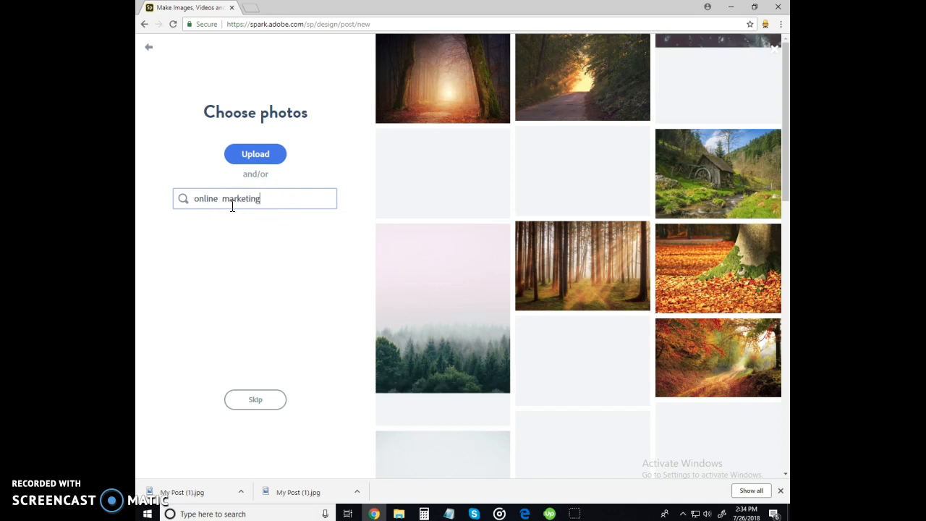
click(320, 205)
key(Return)
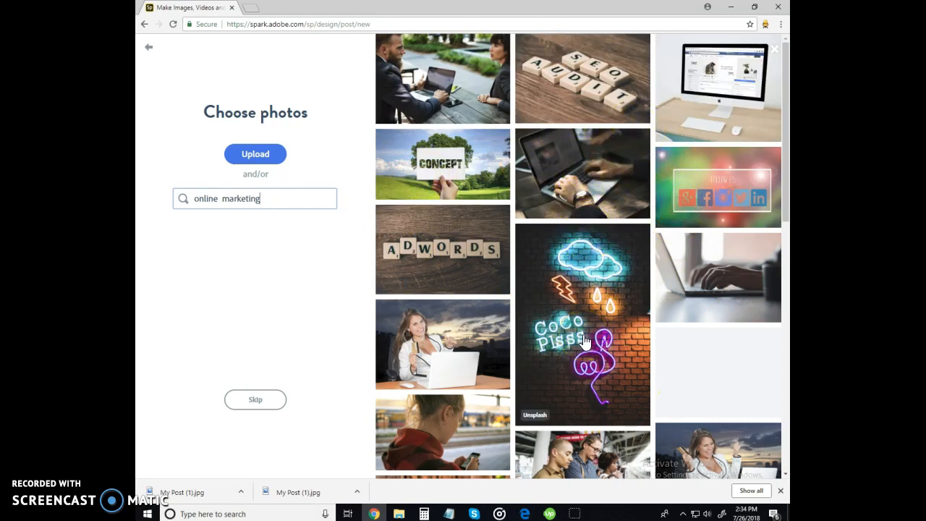
scroll(578, 361, down, 2)
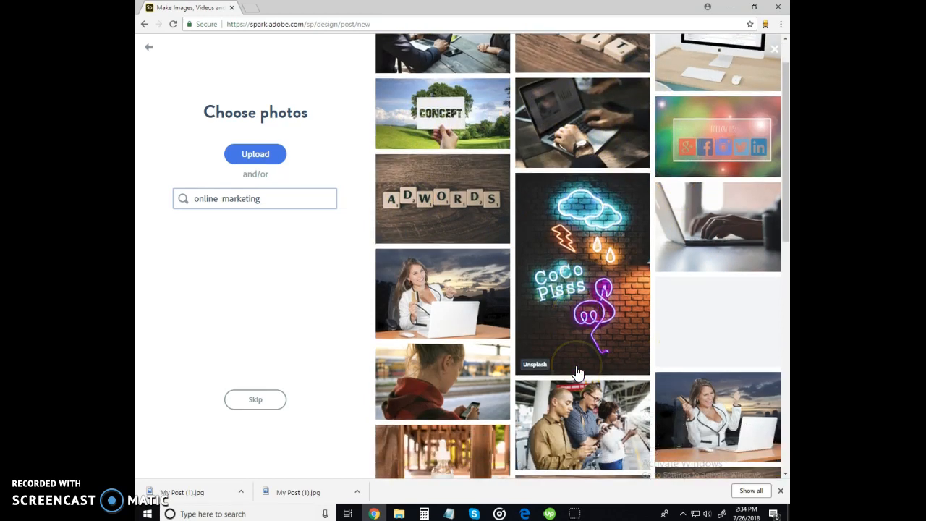
scroll(577, 372, up, 1)
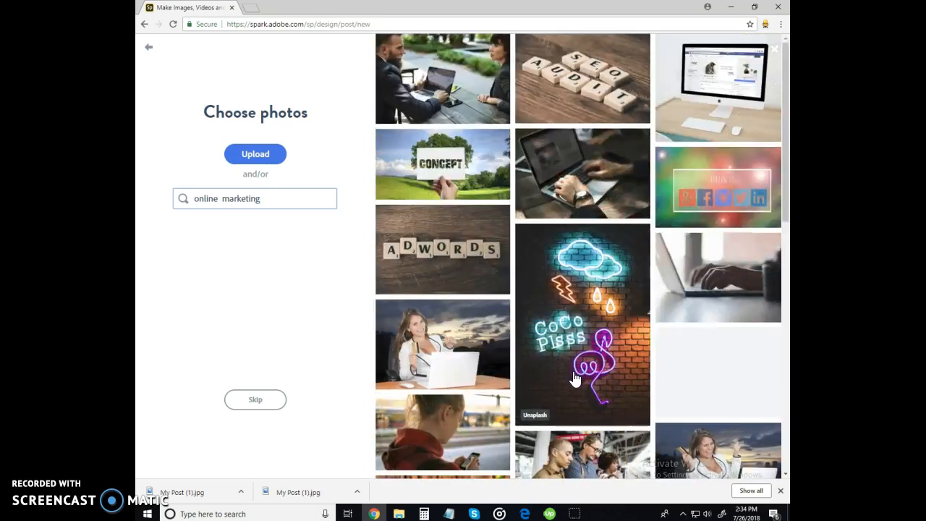
Choose the SEO audit letter-tile photo and proceed to the post editor
click(602, 85)
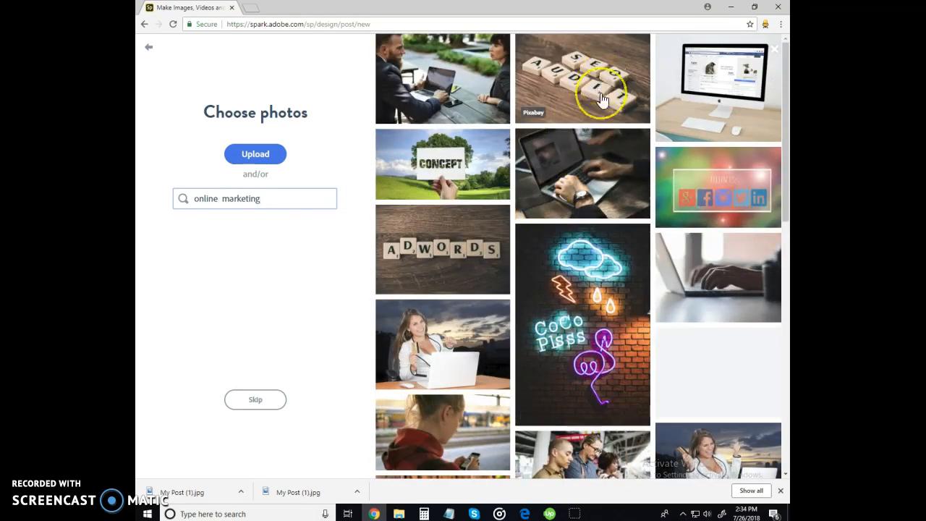
click(603, 99)
click(265, 402)
click(328, 422)
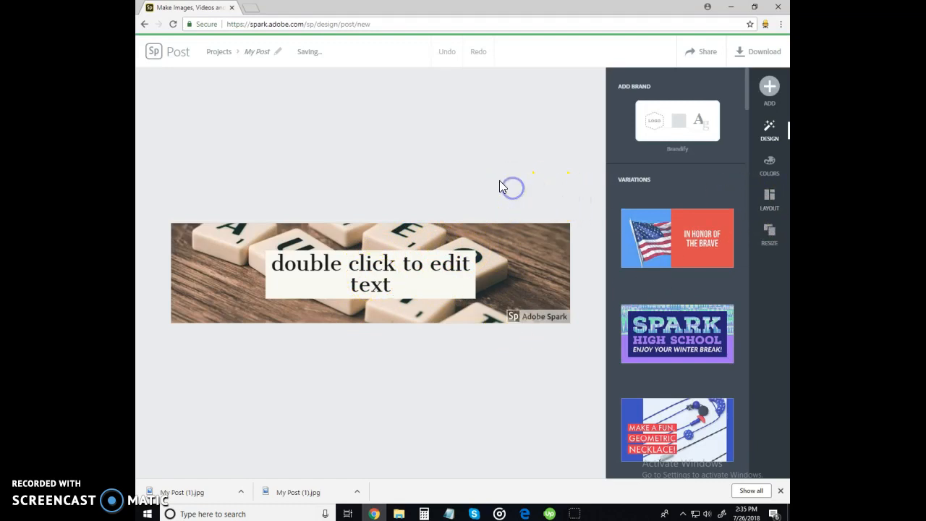
Replace the placeholder text with 'Social Media Specialization'
click(395, 269)
click(375, 268)
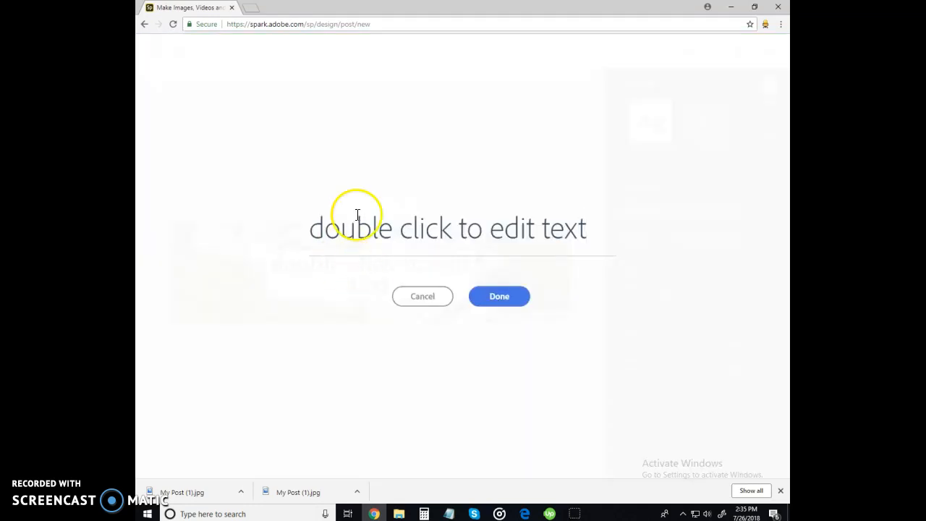
click(479, 229)
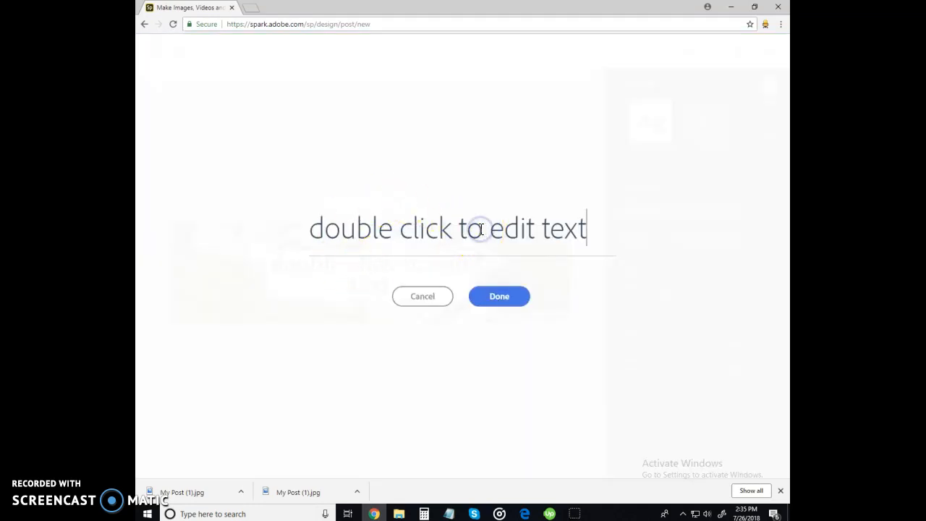
click(446, 230)
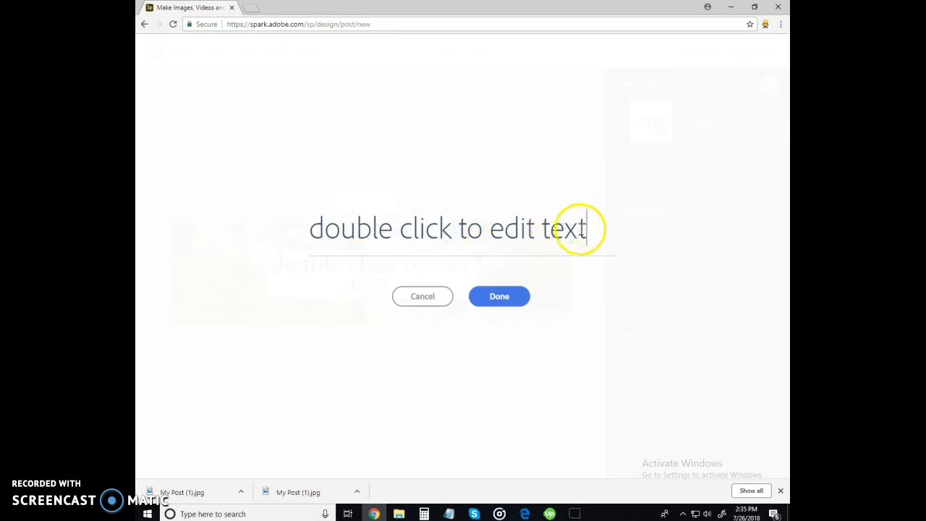
click(473, 236)
double_click(472, 236)
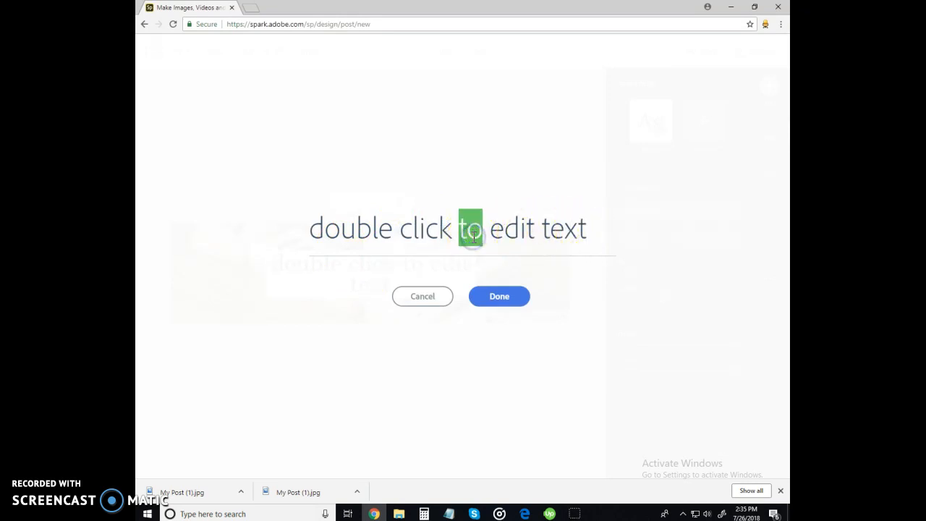
triple_click(474, 236)
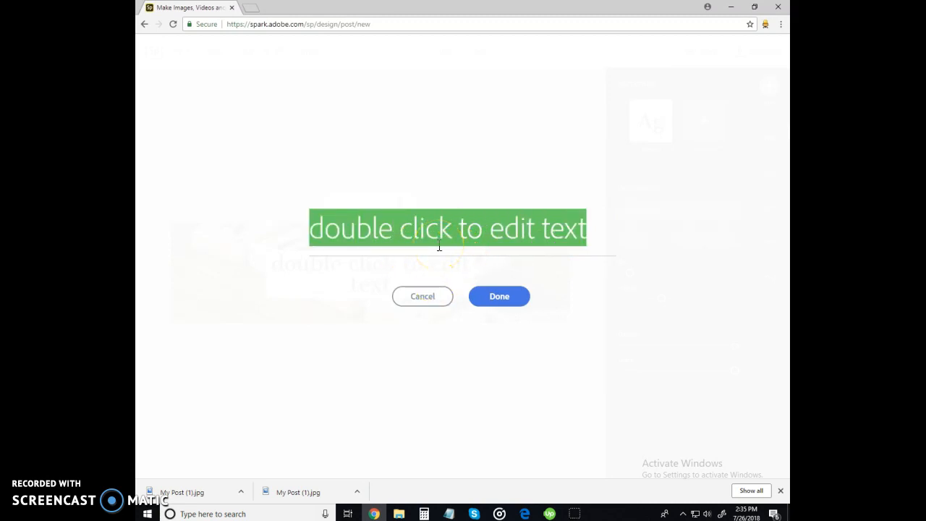
text(Social Media Speci)
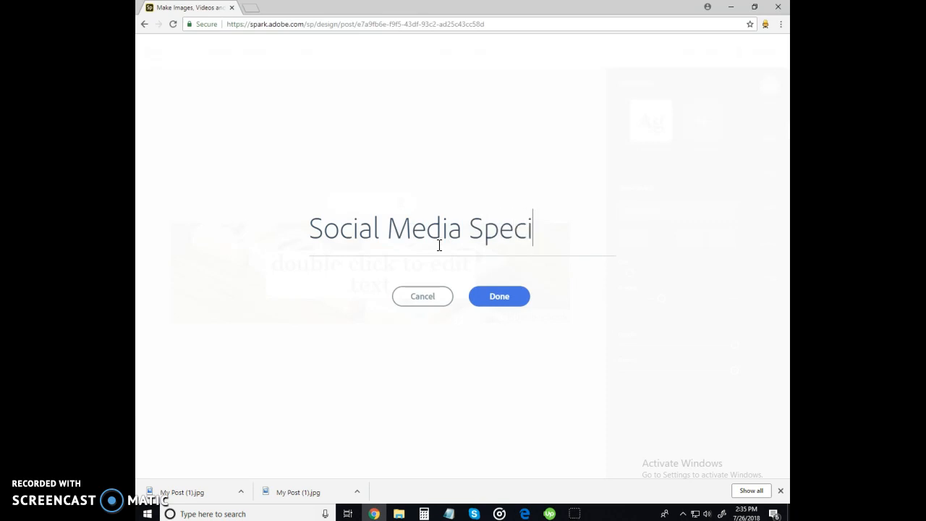
text(on)
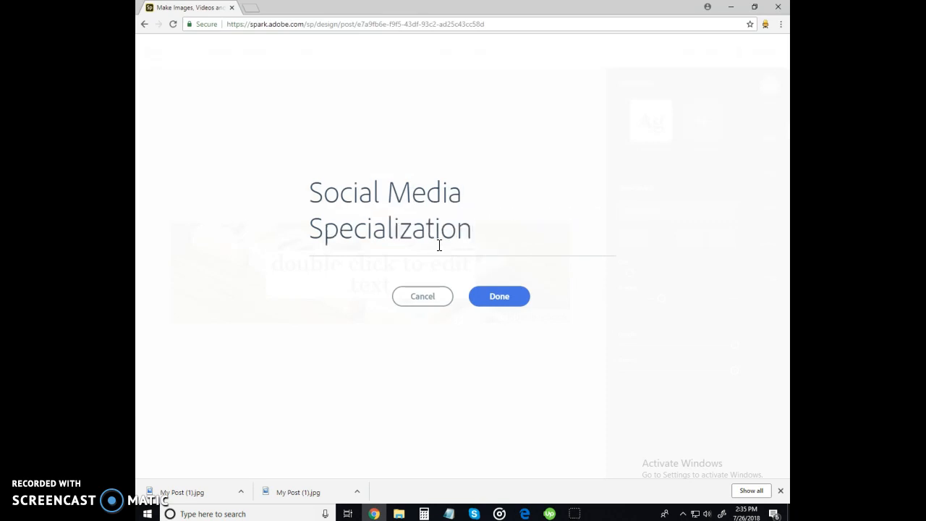
click(493, 298)
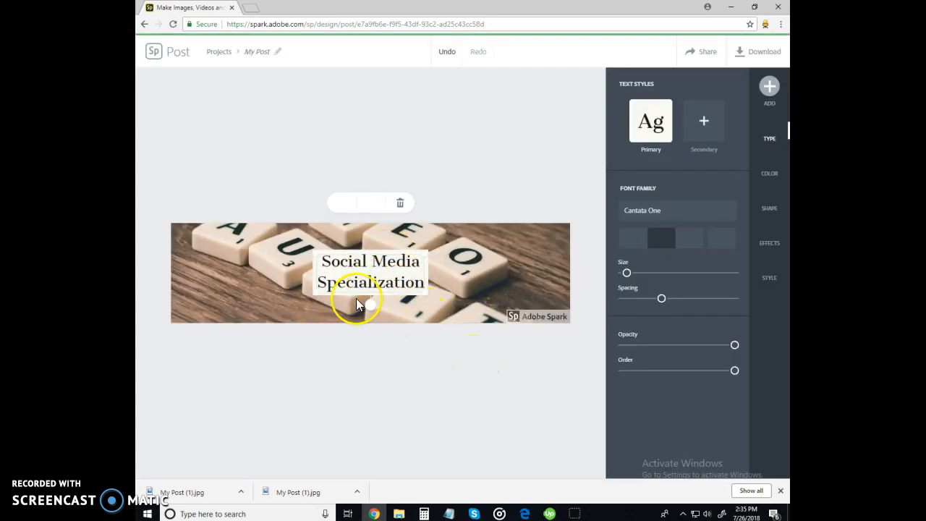
Remove the Adobe Spark watermark once and apply the 'tangerine crumb cake' design variation
click(469, 370)
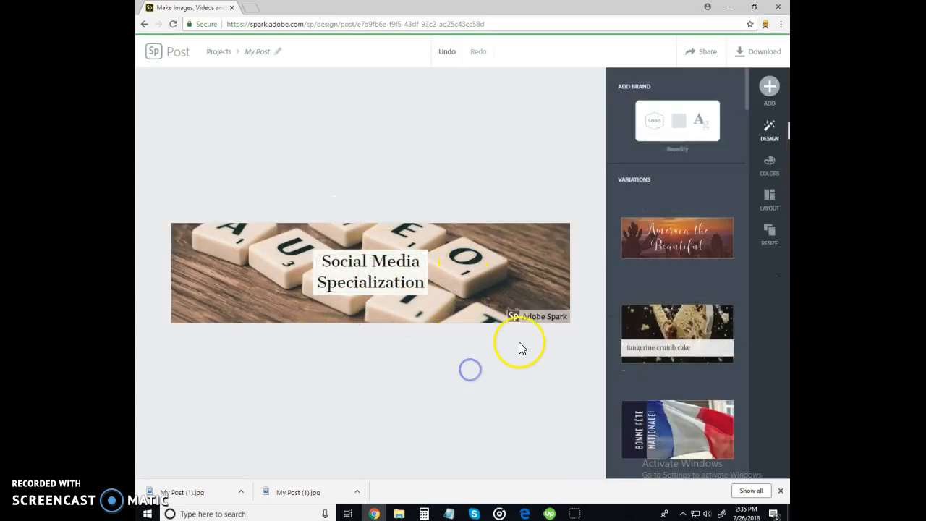
click(536, 317)
click(513, 287)
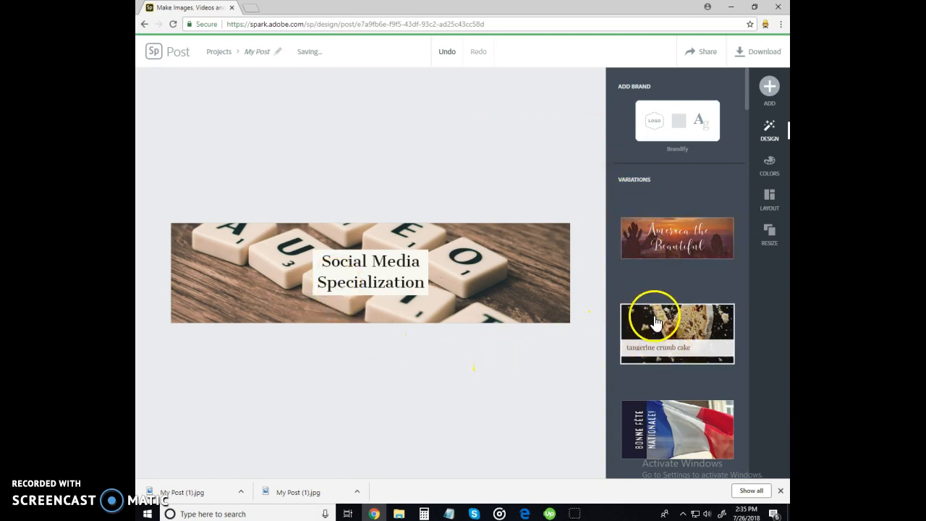
click(659, 242)
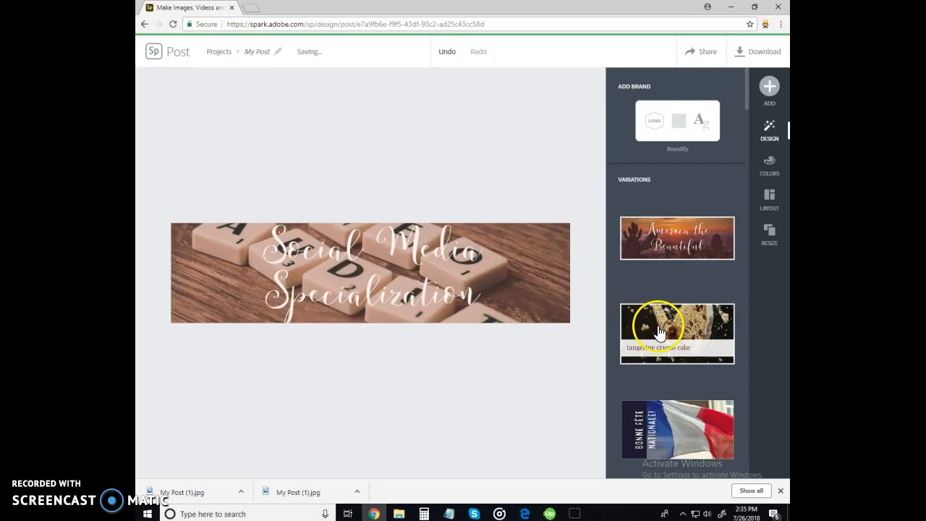
click(659, 332)
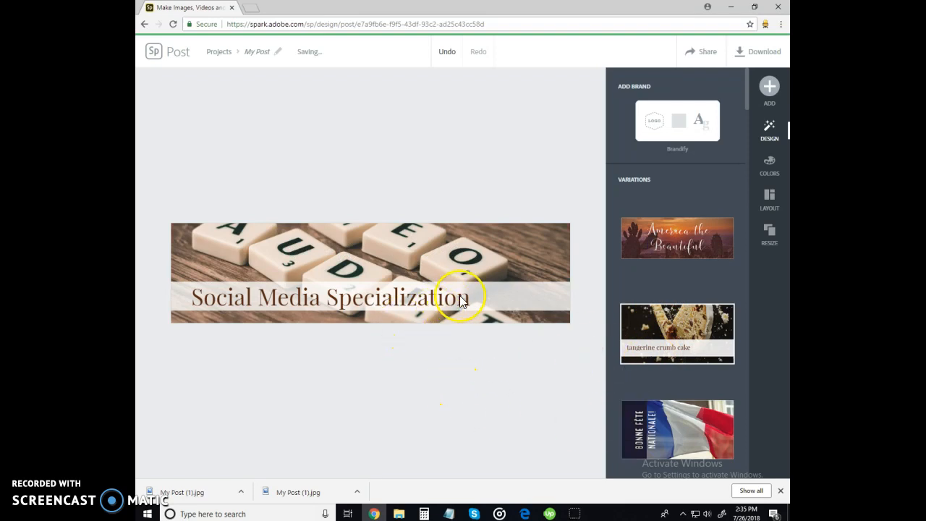
Move the title strip to the banner's top and shift the photo down to reveal the AUD tiles
click(481, 290)
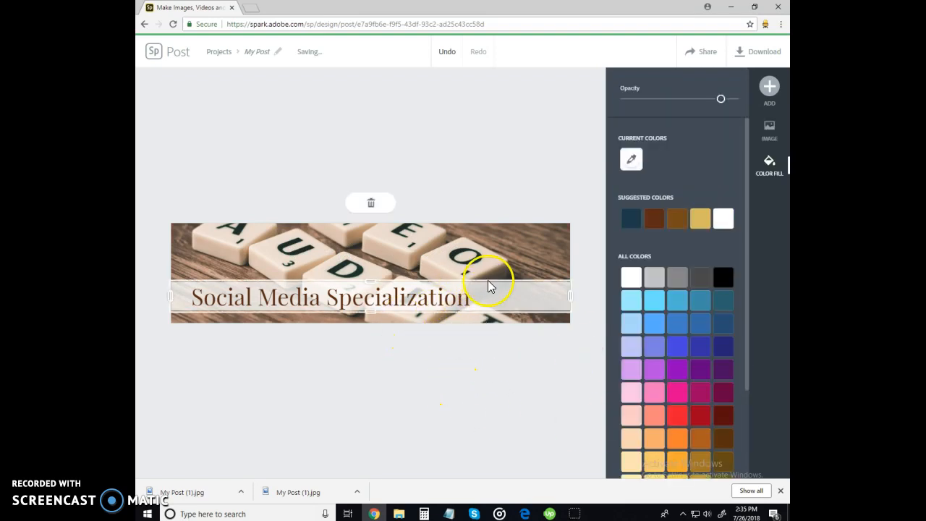
drag(487, 283, 487, 283)
drag(485, 265, 479, 229)
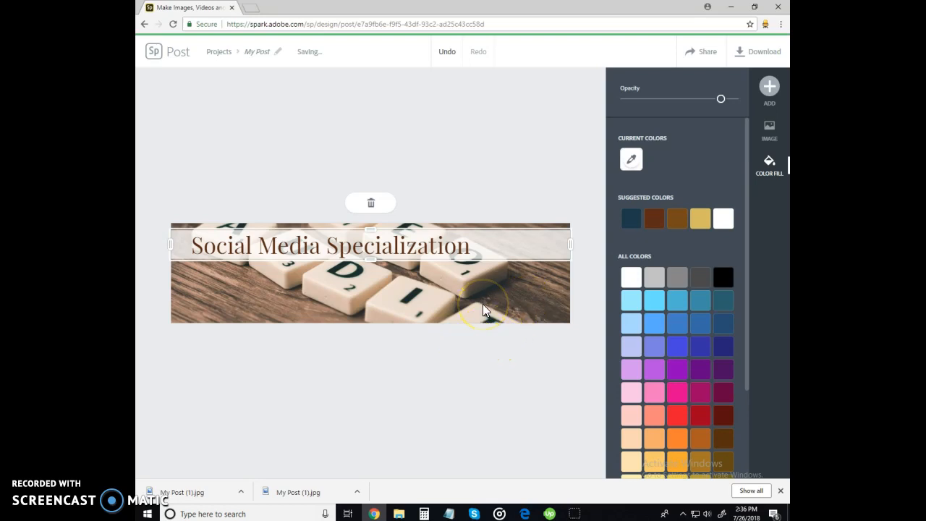
click(482, 304)
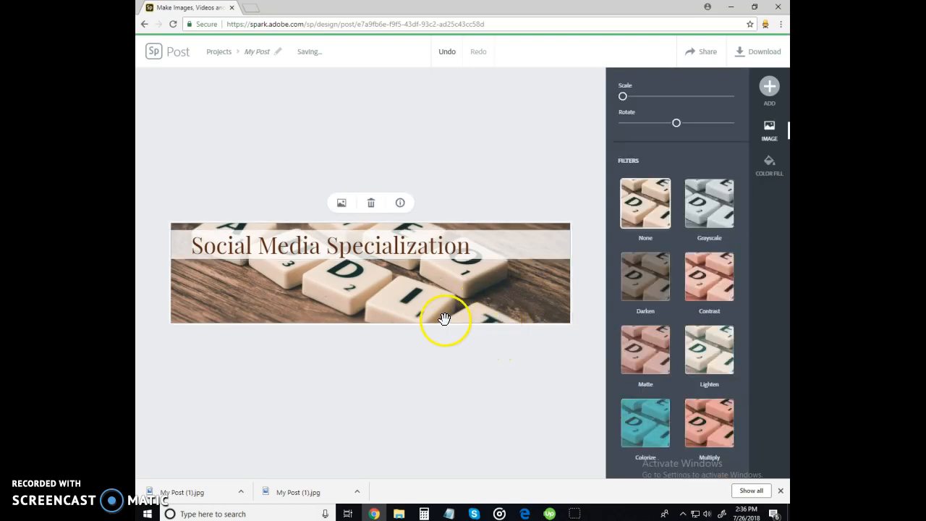
drag(397, 304, 400, 345)
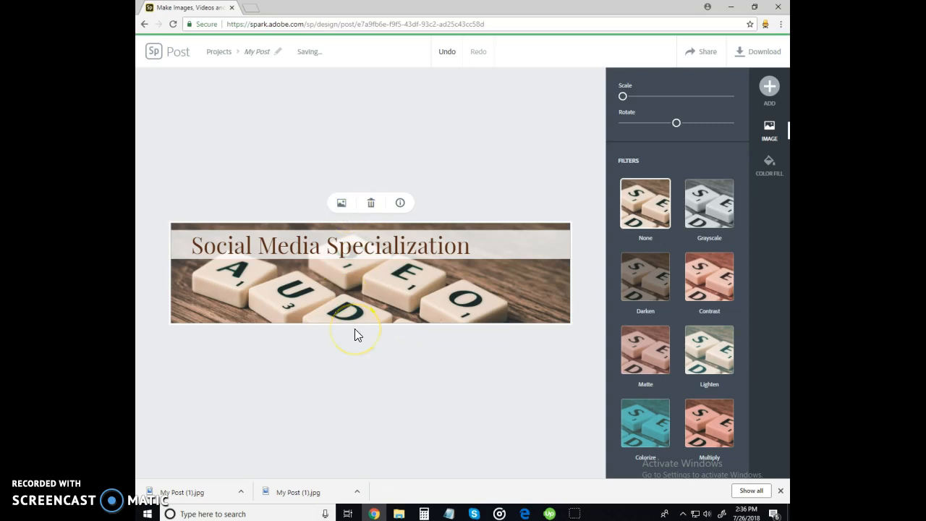
click(338, 205)
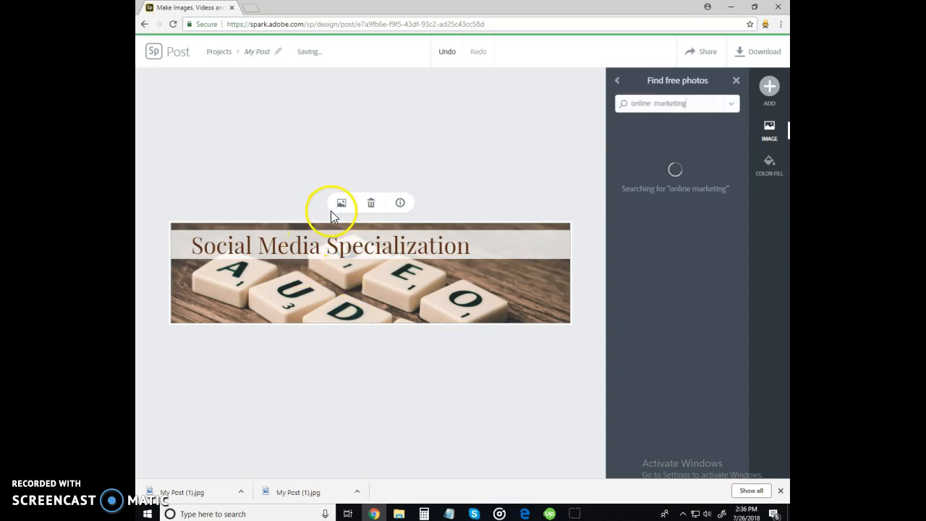
Drop the SEO tile photo onto the banner as background and nudge it down below the title strip
click(654, 103)
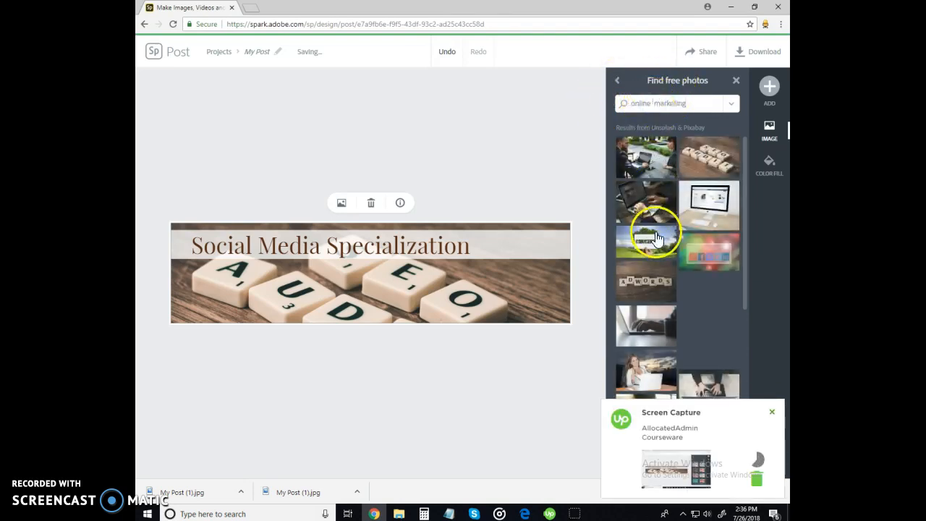
scroll(653, 236, down, 3)
scroll(655, 243, down, 2)
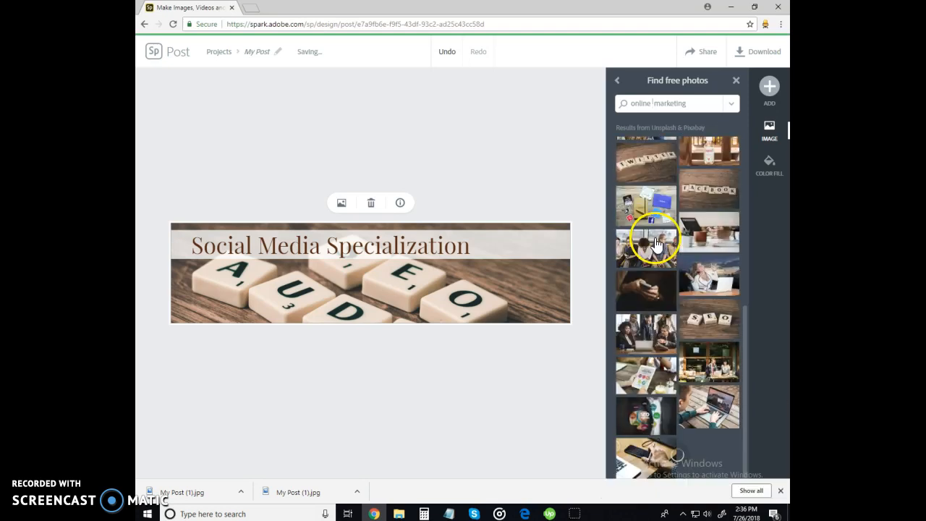
drag(709, 321, 462, 350)
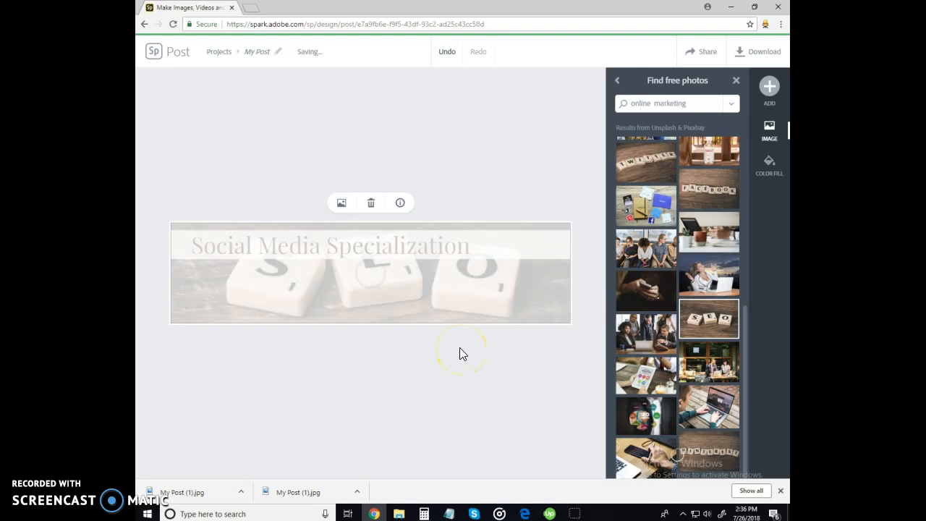
click(451, 347)
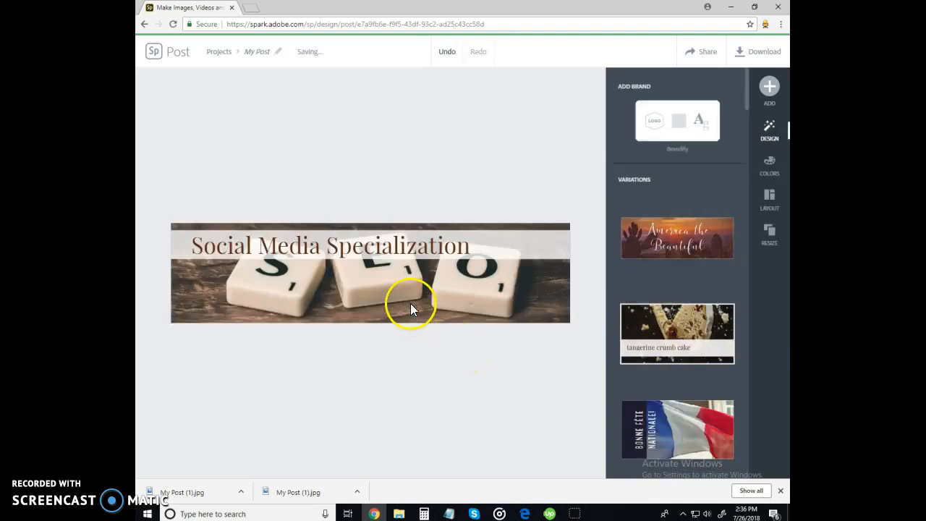
click(423, 281)
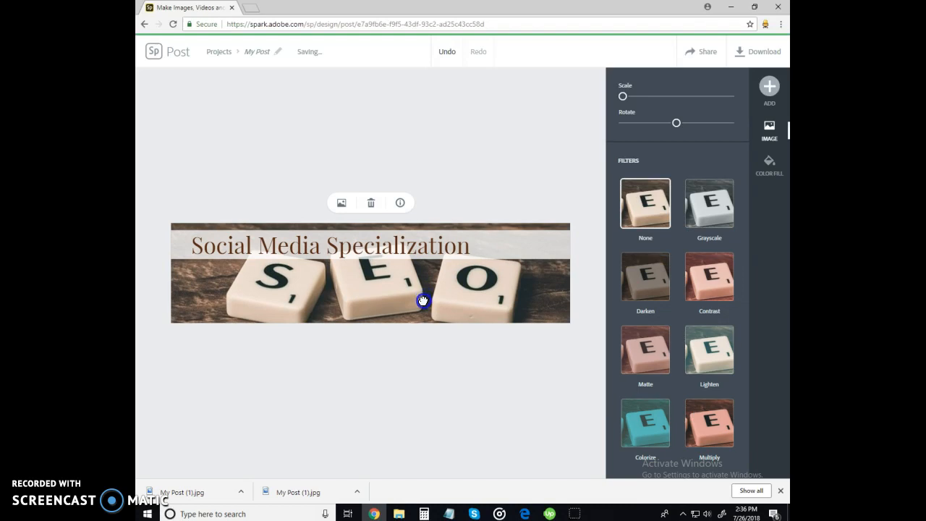
drag(422, 296, 423, 305)
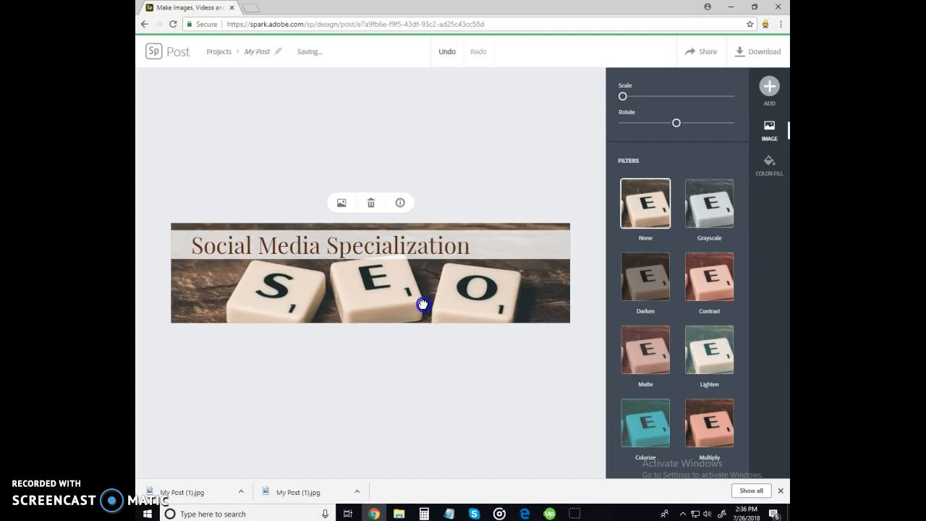
click(196, 290)
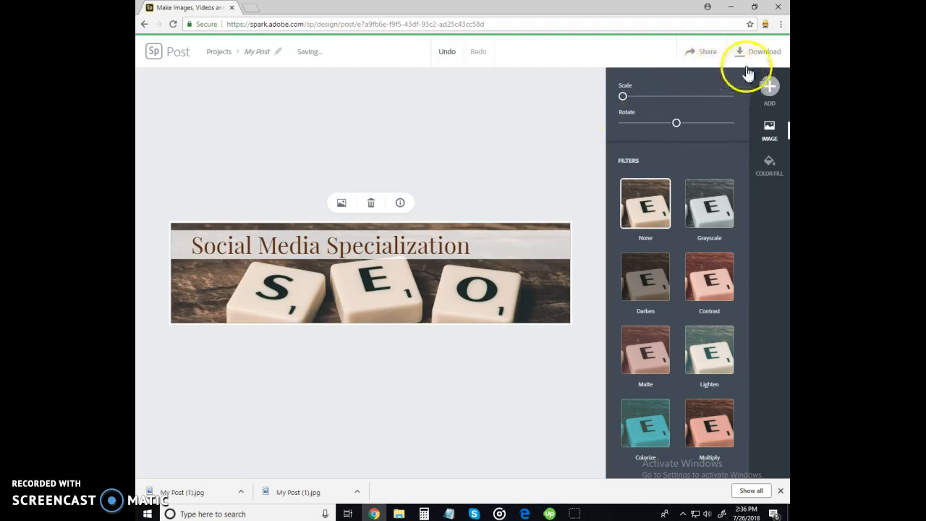
Apply the Grid layout with the SEO photo left and the title on a navy-and-gold block right
click(457, 389)
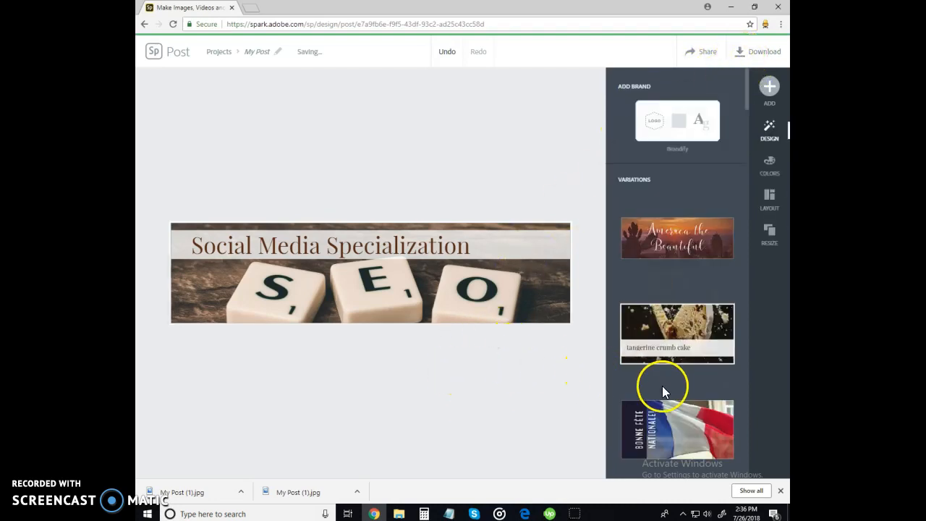
scroll(662, 386, down, 1)
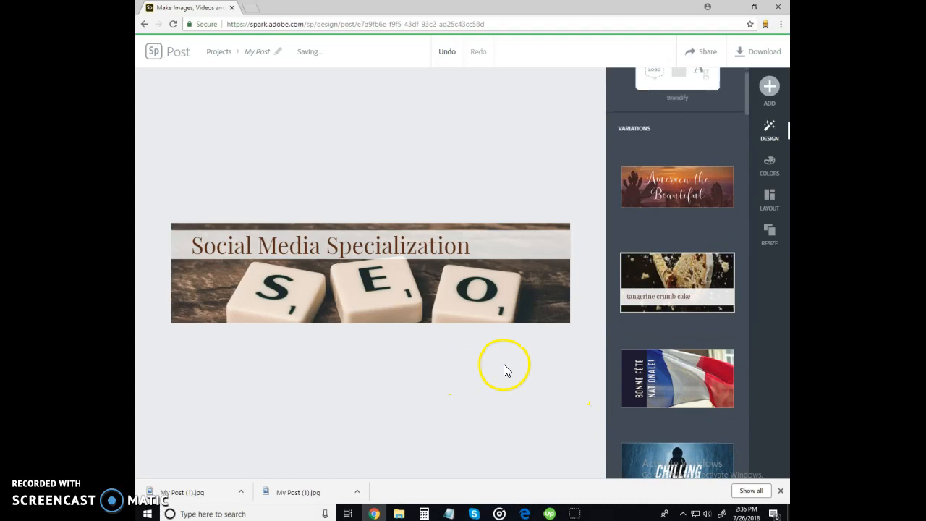
click(768, 205)
click(725, 194)
click(576, 350)
scroll(658, 416, down, 2)
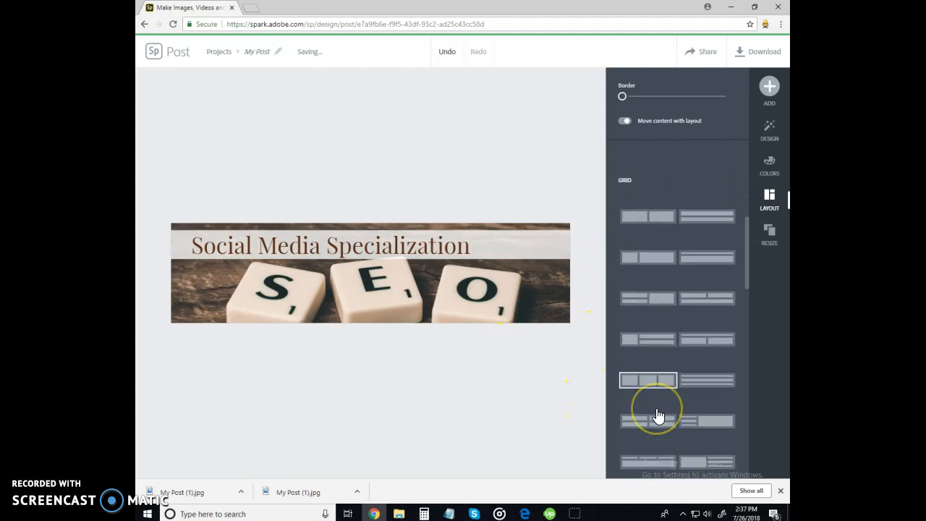
scroll(646, 424, down, 2)
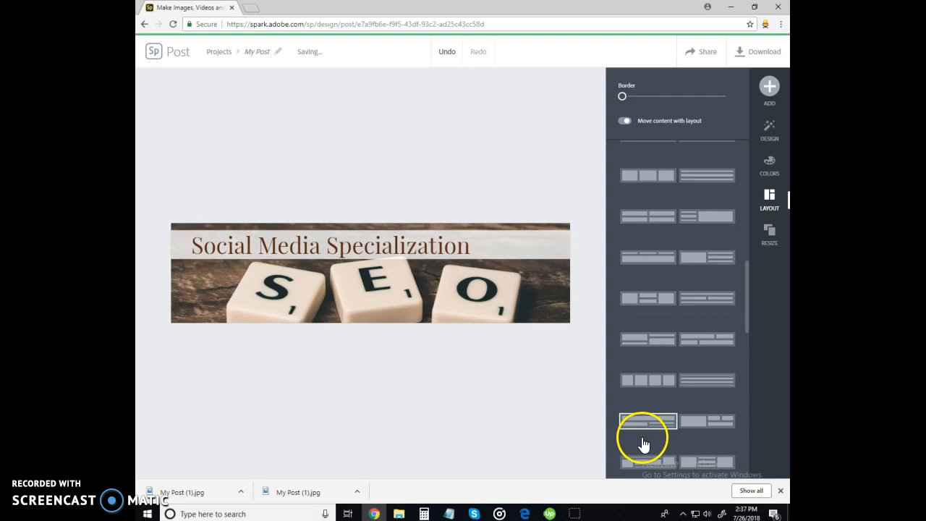
scroll(653, 396, down, 4)
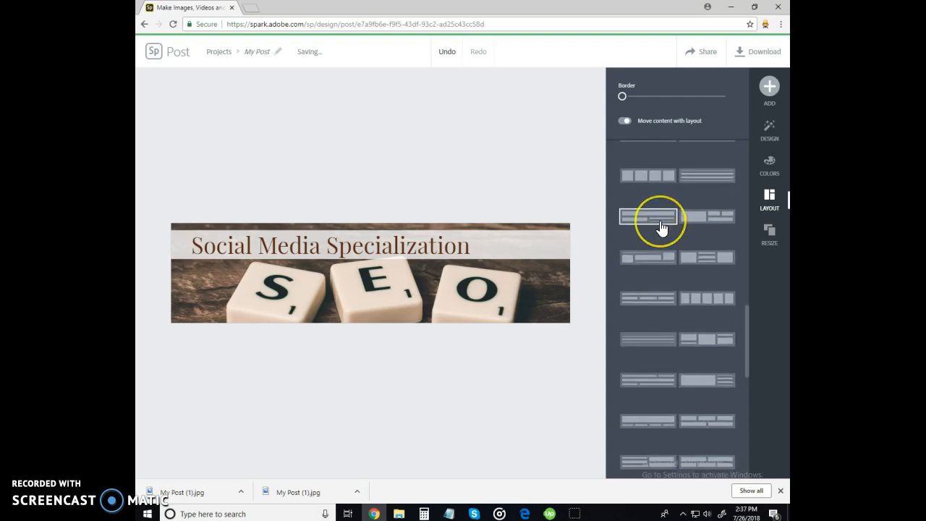
click(653, 257)
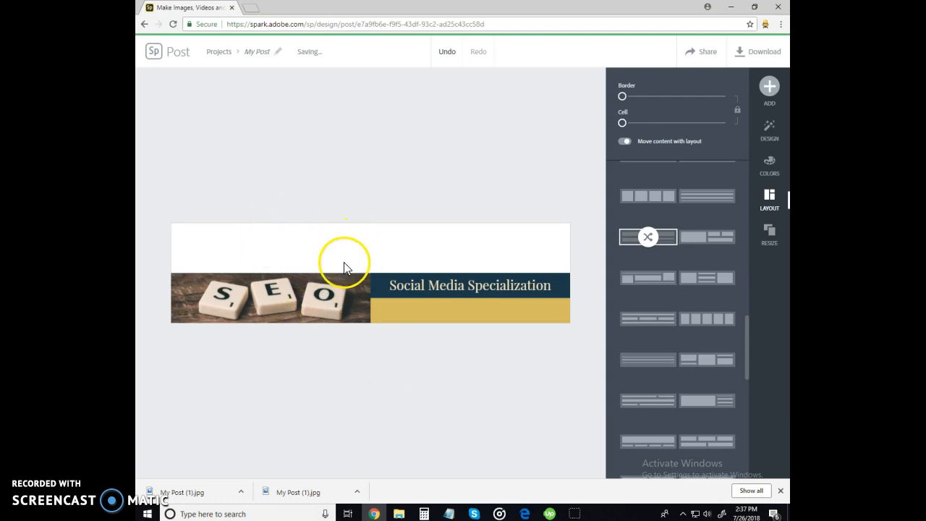
Replace the empty white top cell with the close-up SEO letter-tile free photo
click(405, 253)
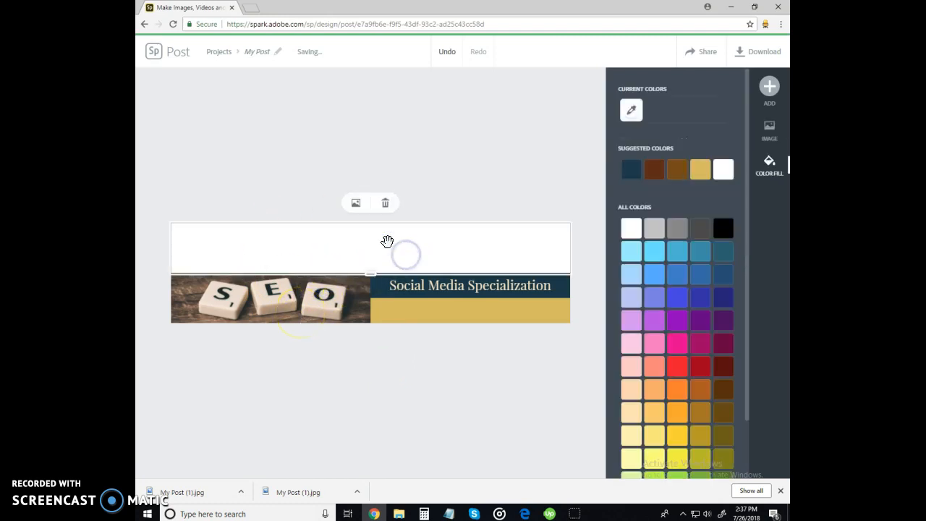
click(356, 203)
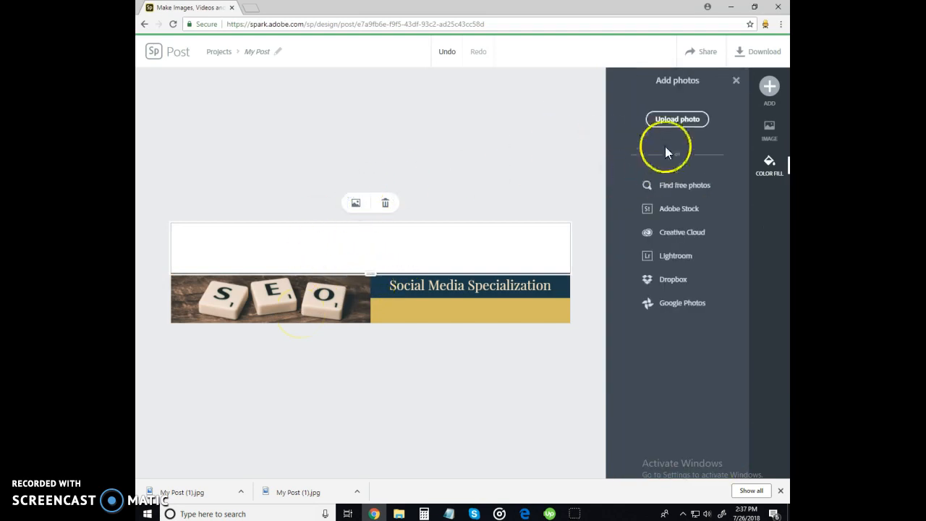
click(668, 191)
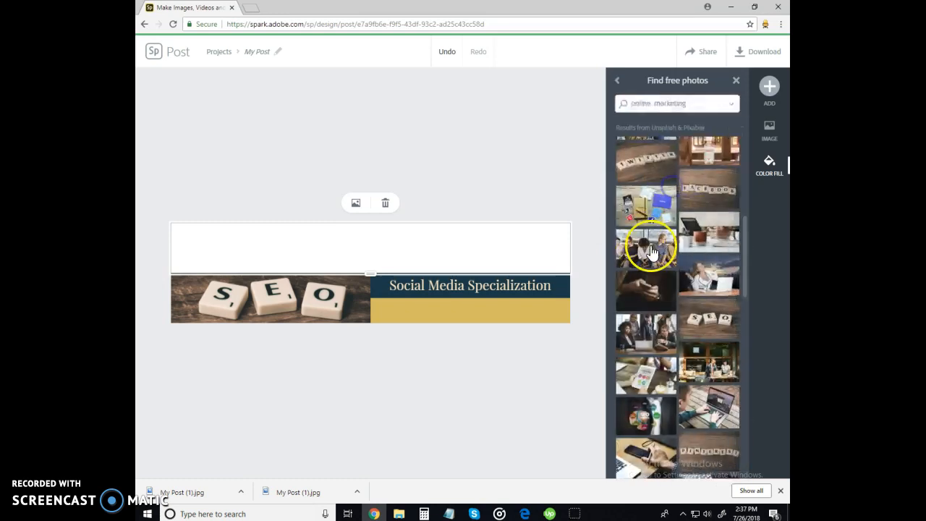
click(711, 326)
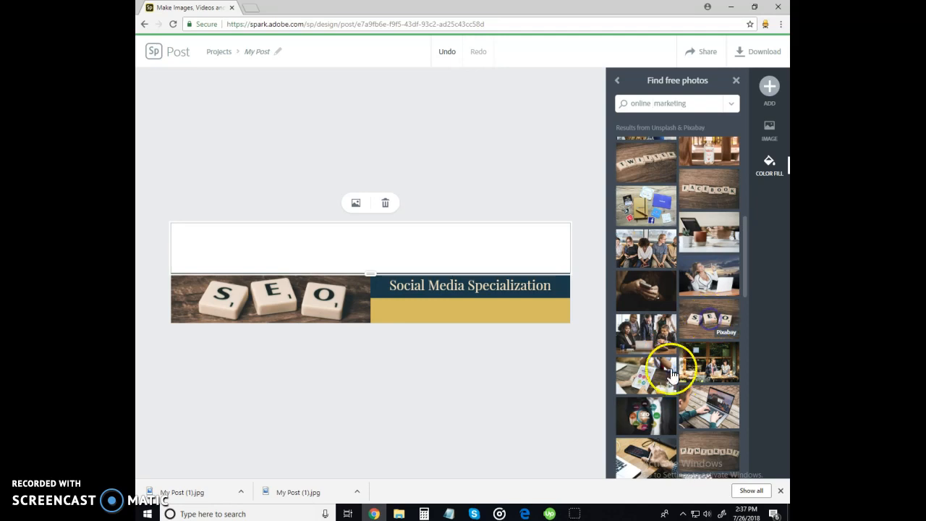
Nudge the SEO photo down within the top cell, then reopen the free photo results to swap it
click(472, 266)
drag(473, 249, 473, 255)
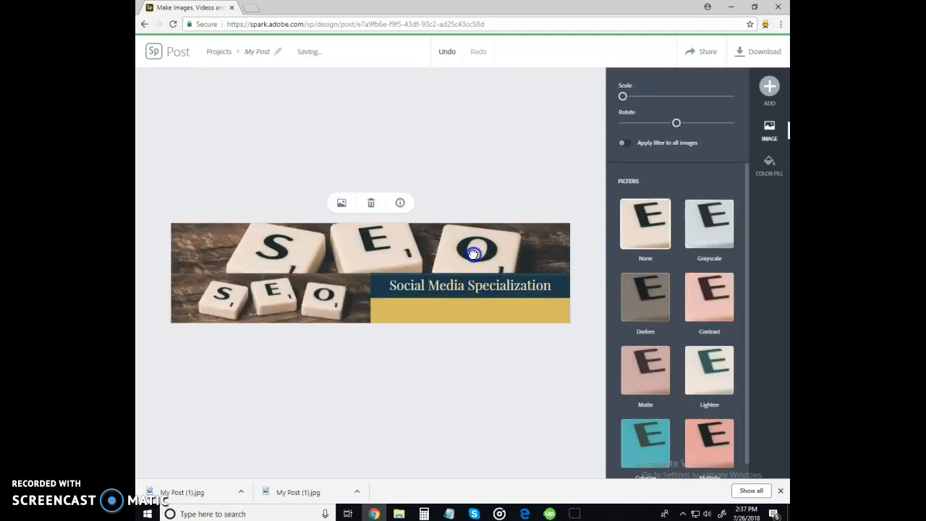
click(342, 203)
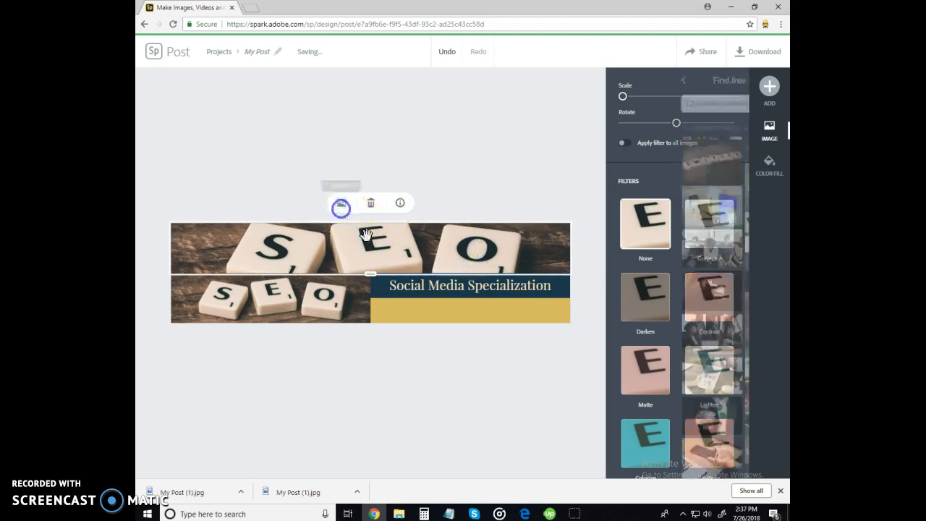
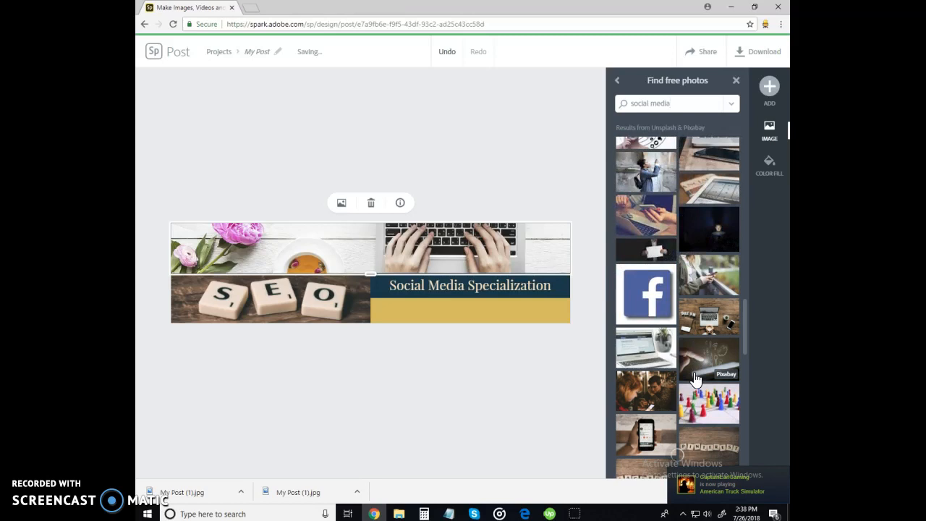
Scroll through the Unsplash and Pixabay free-photo results for 'social media'
scroll(694, 367, down, 1)
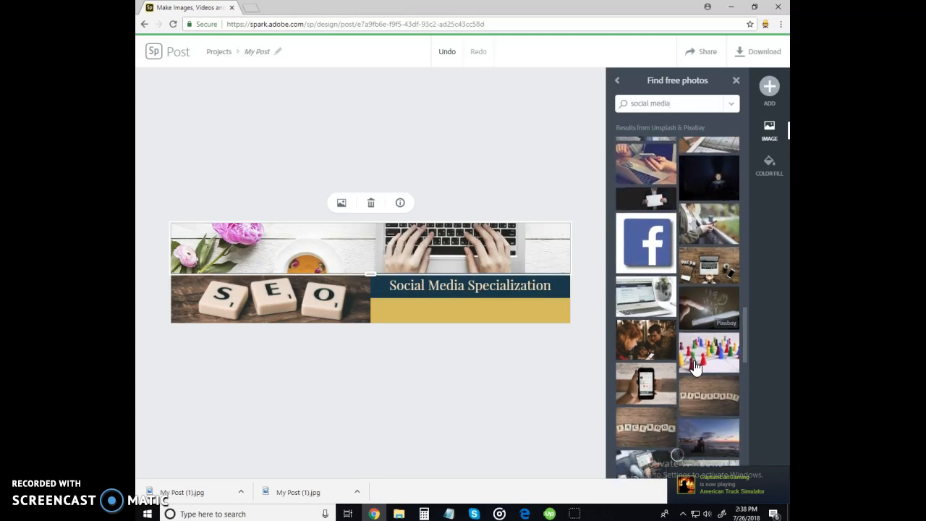
scroll(695, 367, down, 1)
scroll(695, 368, down, 5)
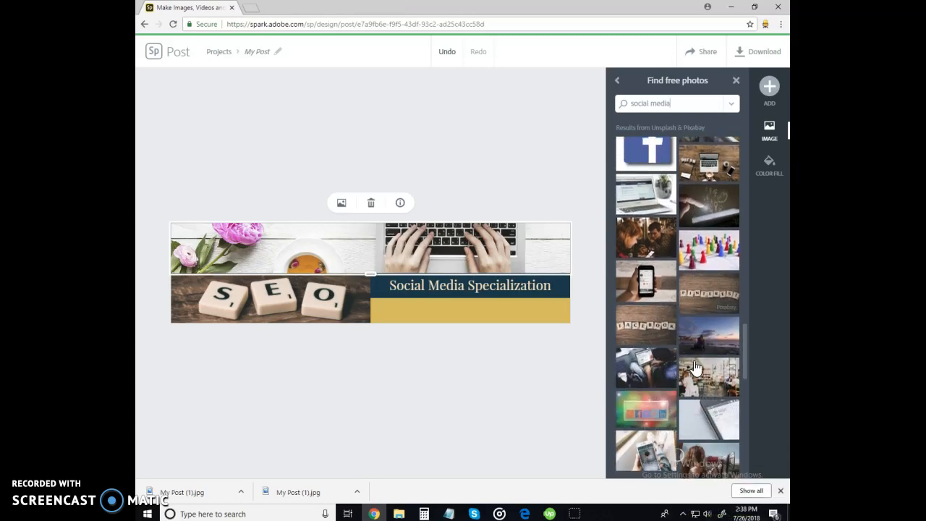
scroll(694, 367, down, 1)
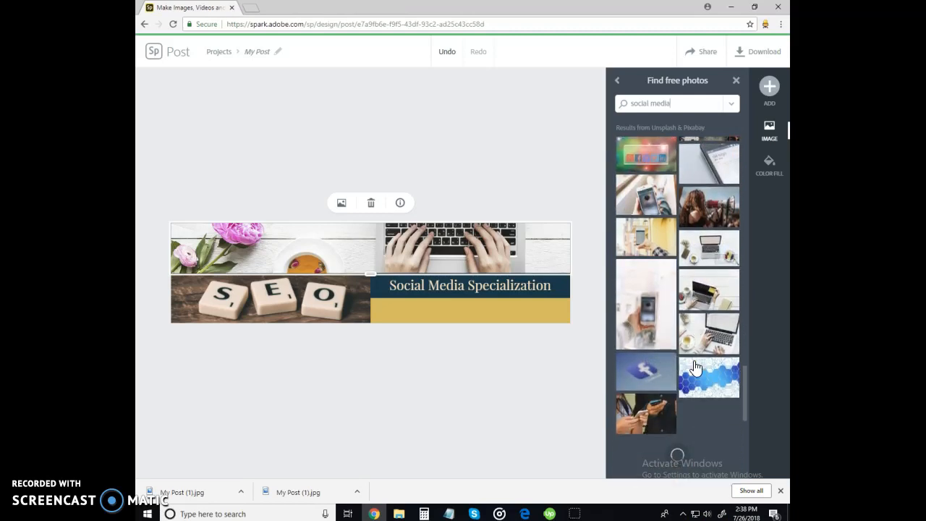
scroll(691, 378, down, 1)
scroll(691, 378, down, 1)
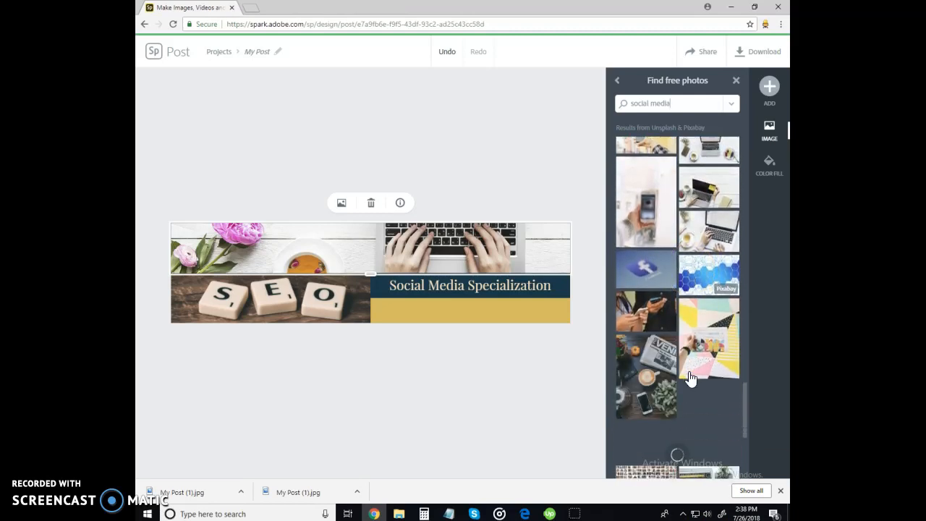
scroll(684, 353, down, 2)
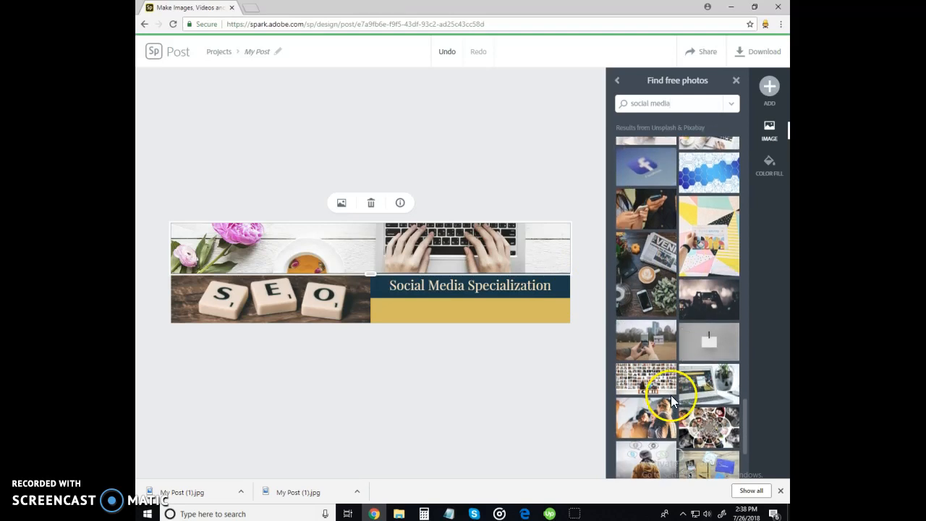
scroll(671, 395, down, 3)
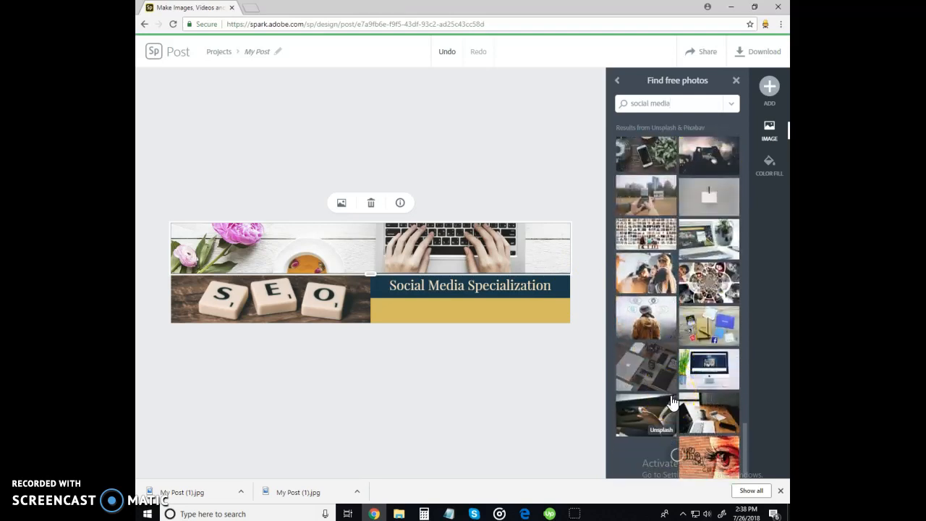
scroll(673, 365, up, 3)
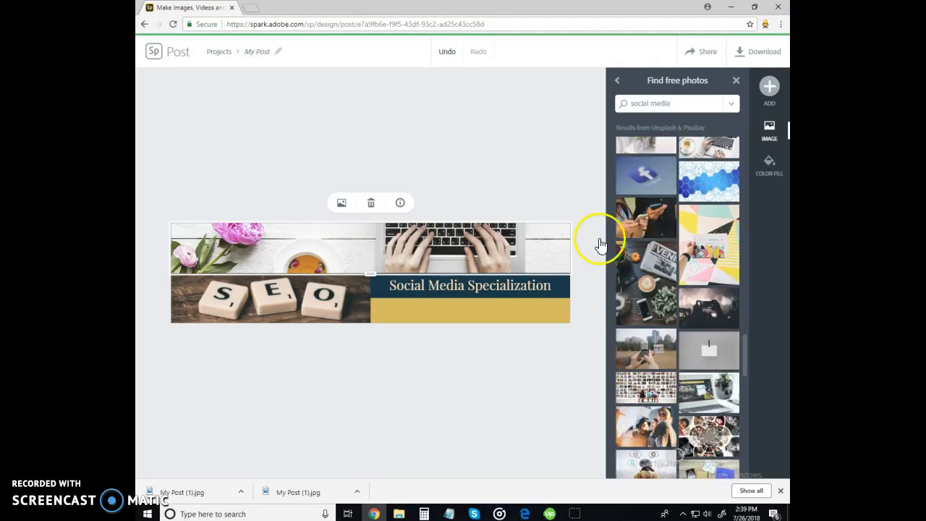
Search free photos for 'online digital marketing' and place the darker hands-on-laptop image in the banner
drag(681, 101, 624, 106)
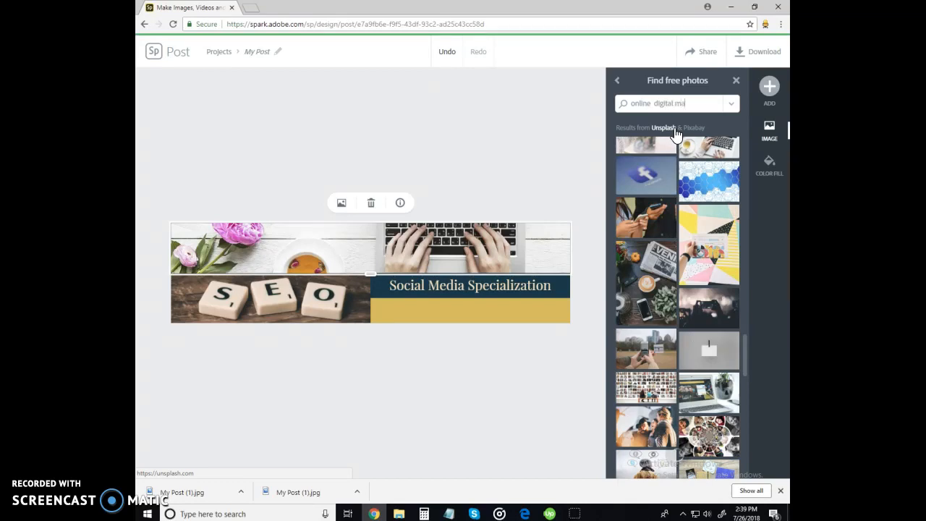
key(Return)
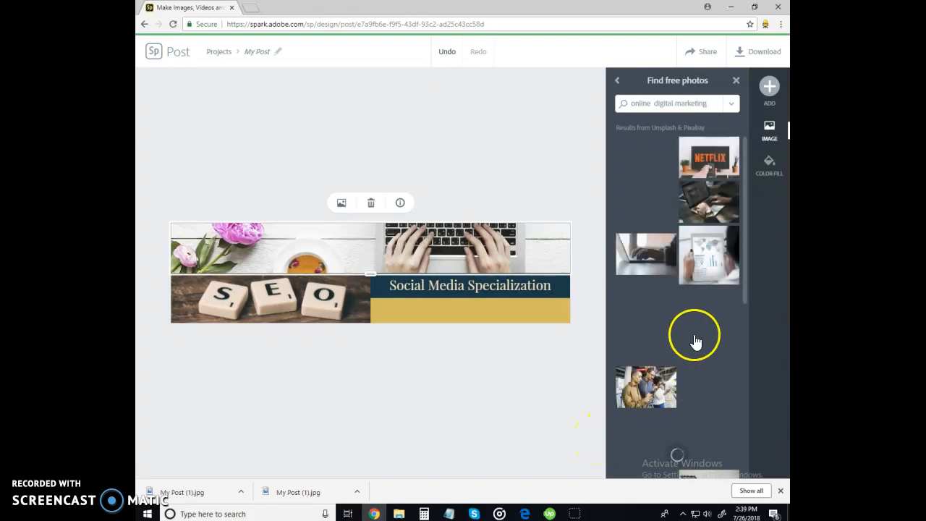
click(710, 209)
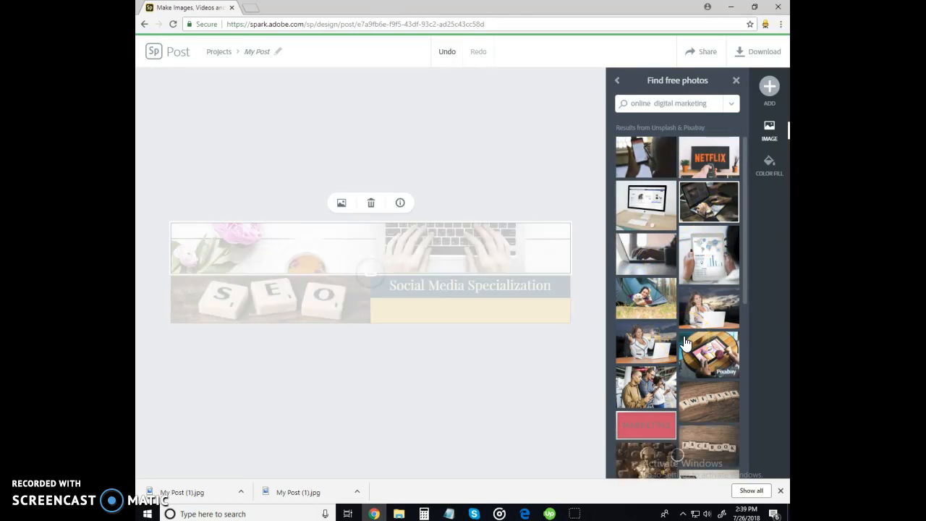
Shift the new top photo upward within its cell and bring the free photo results back
click(469, 262)
drag(470, 257, 471, 242)
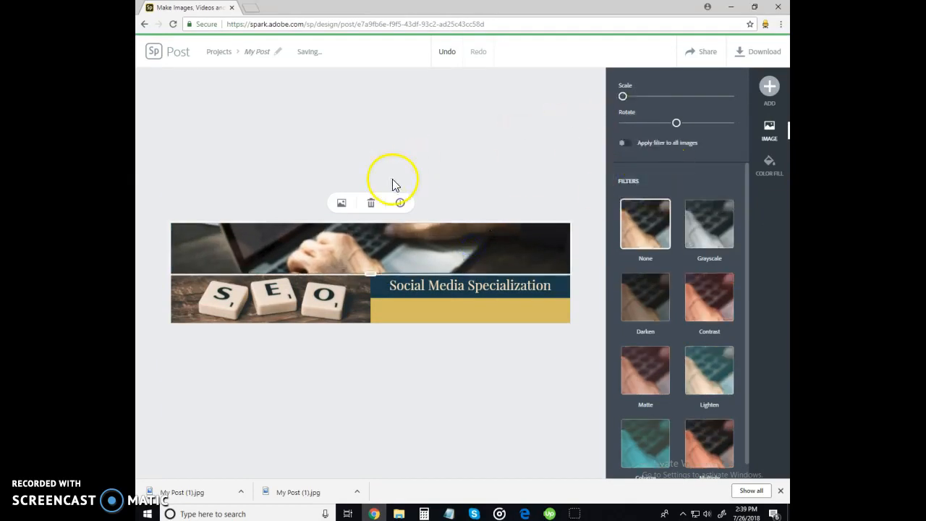
click(343, 203)
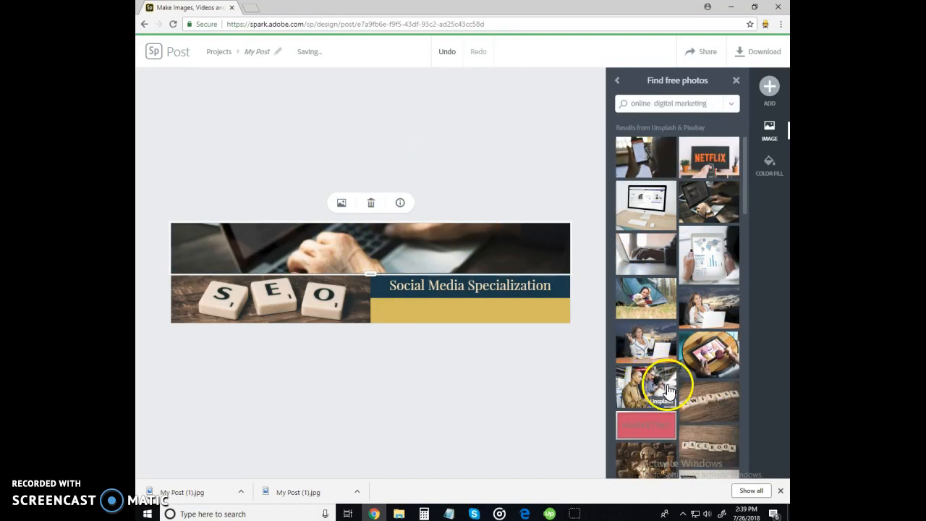
scroll(654, 362, down, 2)
Scroll the photo results, then select the SEO tiles top photo to show its filter options
scroll(653, 367, down, 3)
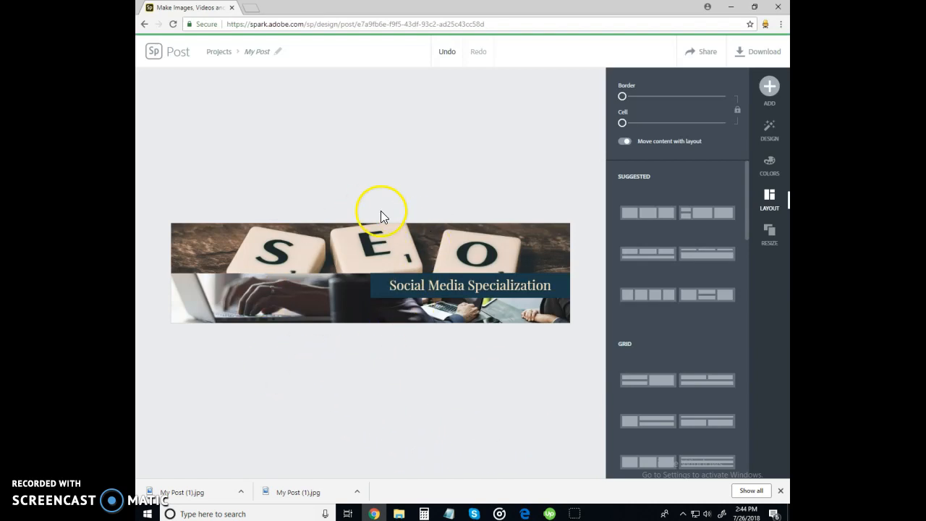
click(376, 256)
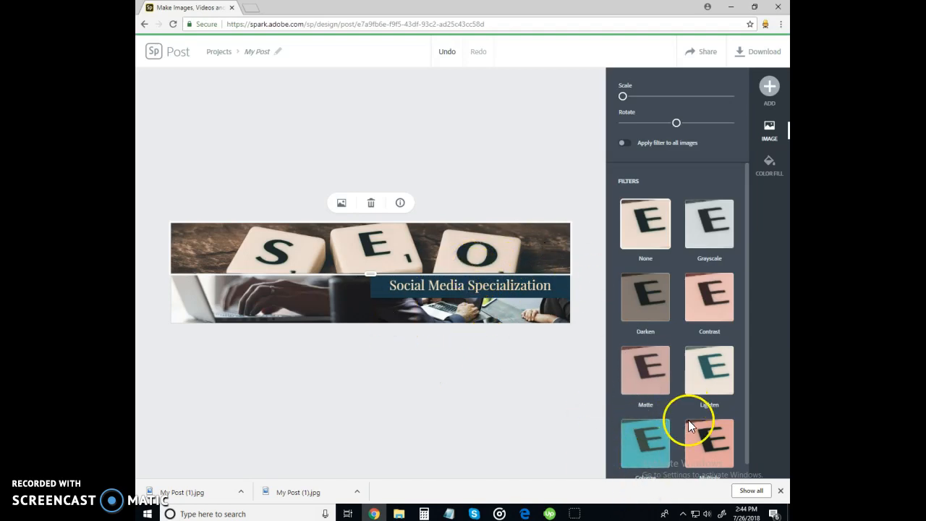
click(699, 448)
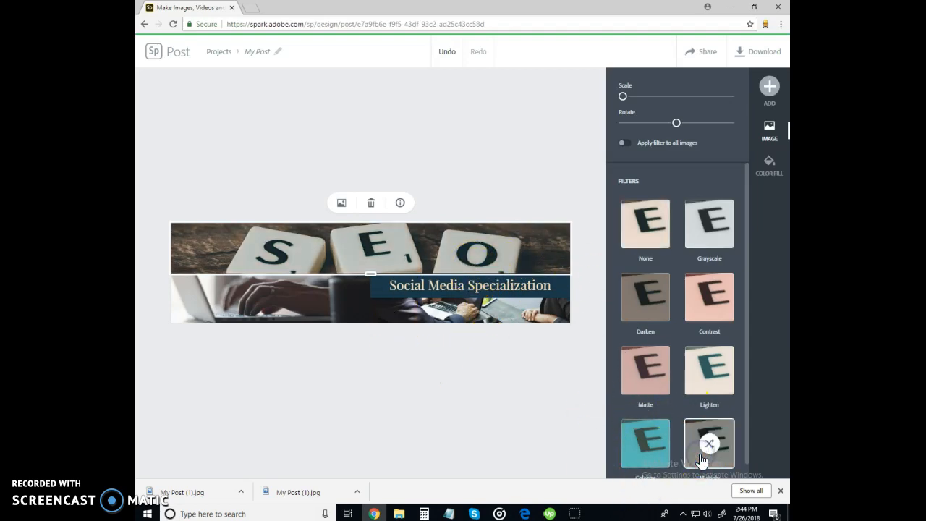
click(705, 374)
click(658, 385)
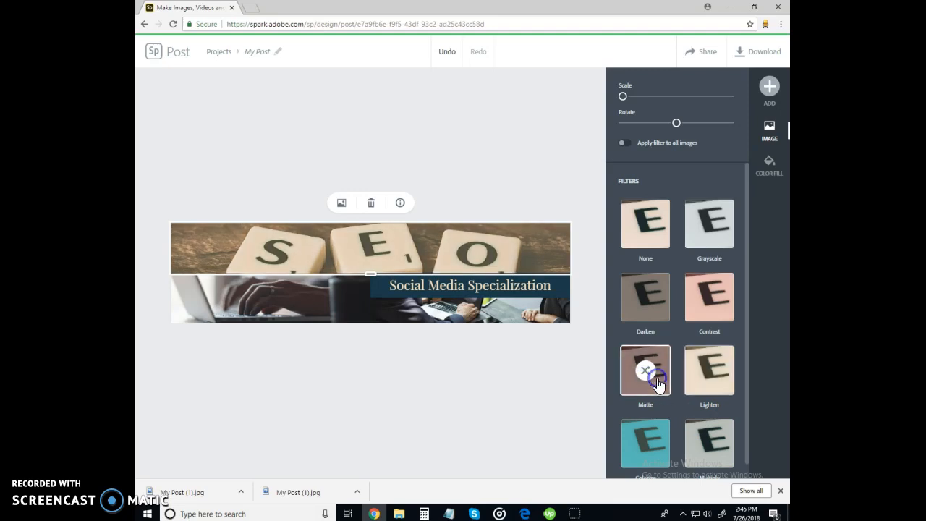
click(664, 306)
click(690, 313)
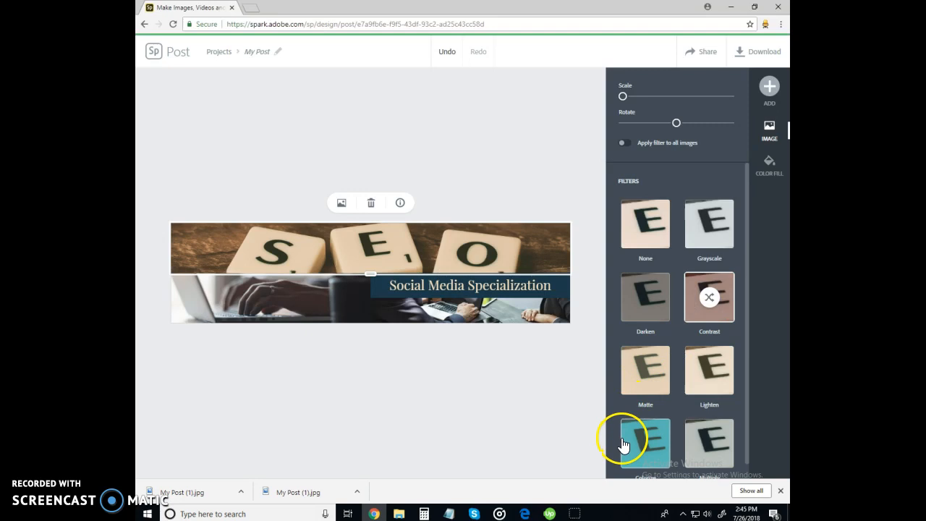
click(642, 453)
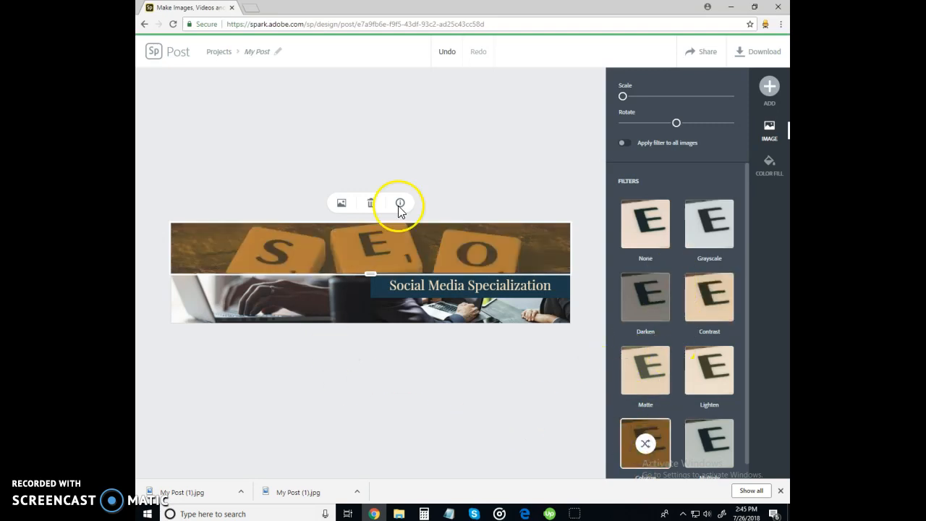
click(646, 235)
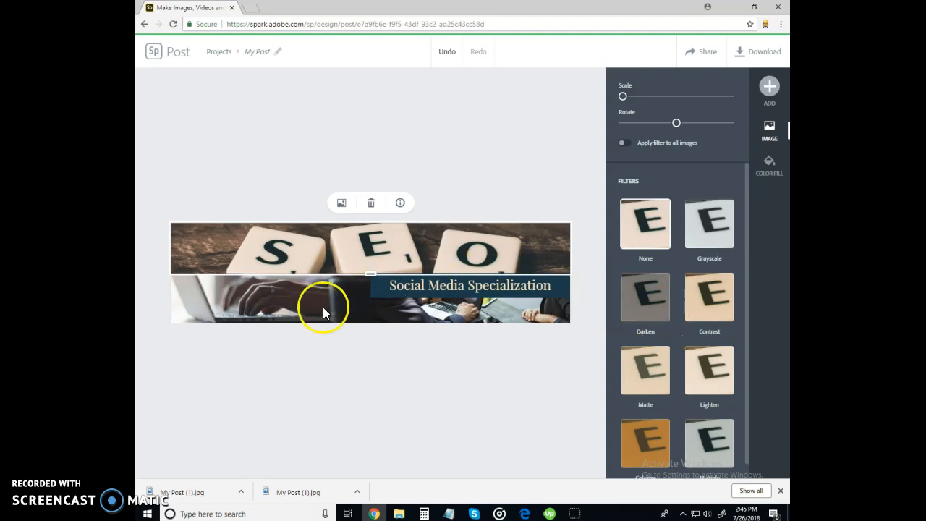
click(463, 286)
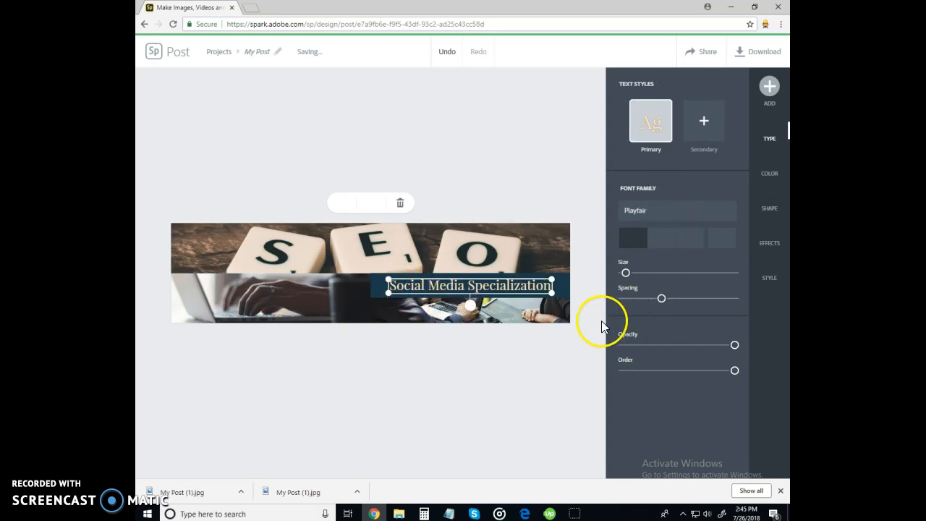
Apply a gold all-caps Suggestions style to the title and shrink its text box slightly
click(765, 281)
drag(676, 224, 707, 253)
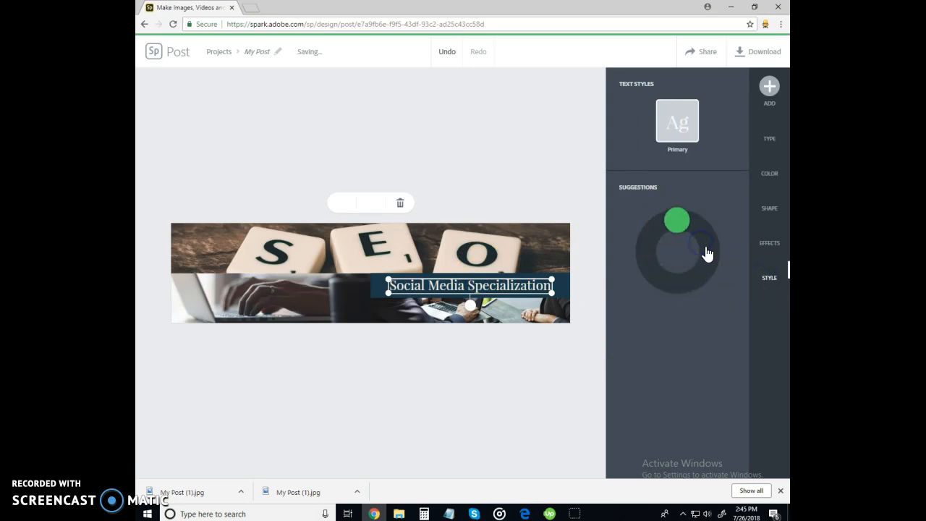
drag(679, 222, 646, 259)
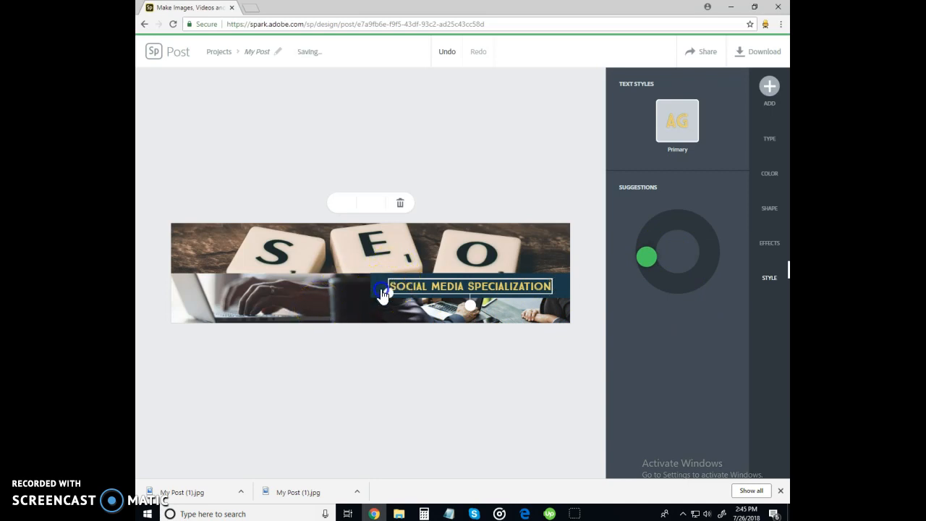
drag(384, 292, 367, 291)
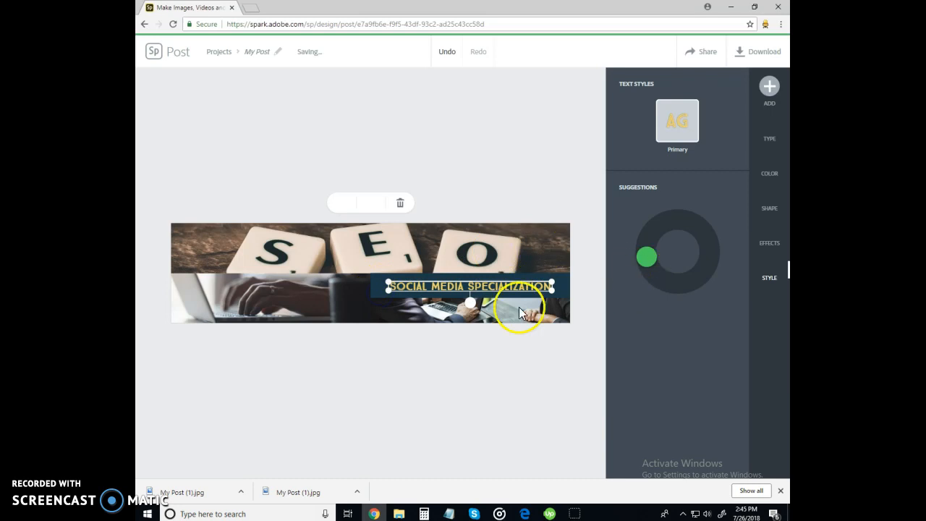
Try gray, blue, red and white for the title text, settling on light grey
click(768, 180)
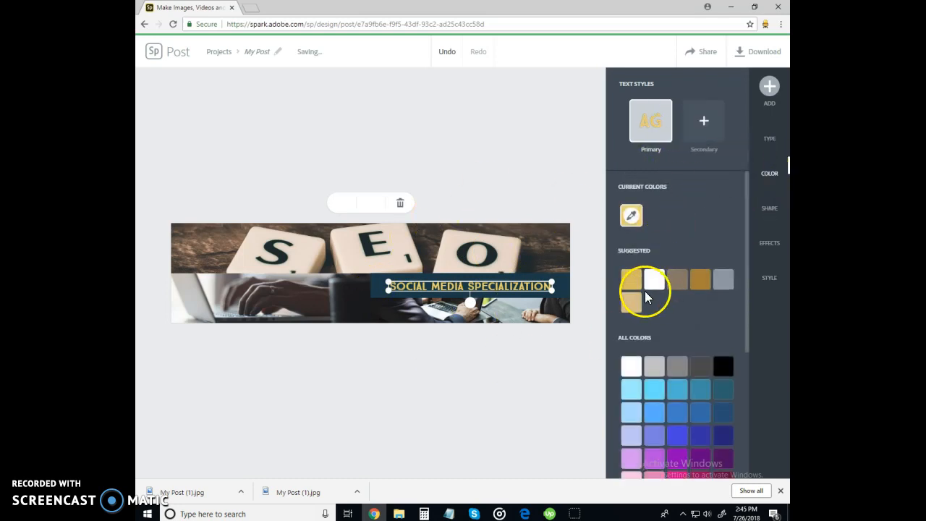
click(653, 367)
click(655, 412)
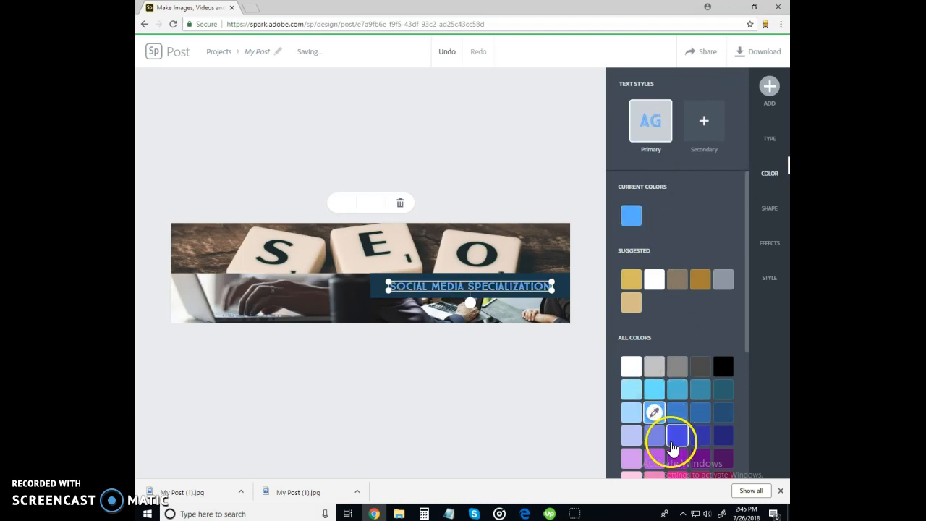
scroll(670, 434, down, 2)
click(679, 351)
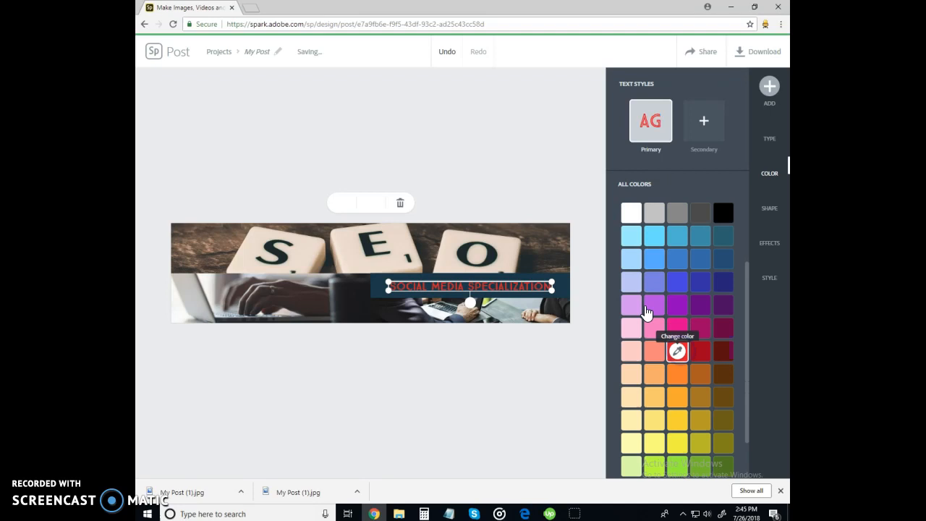
click(630, 214)
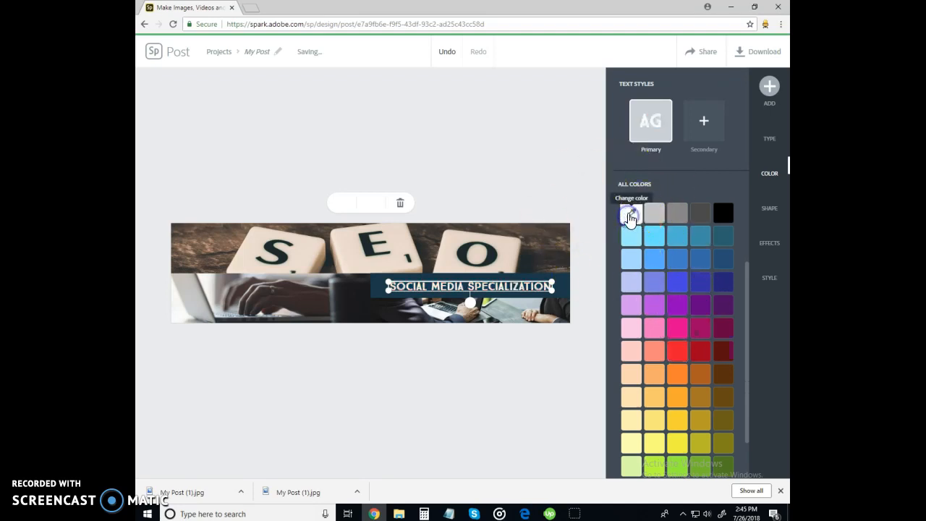
click(683, 214)
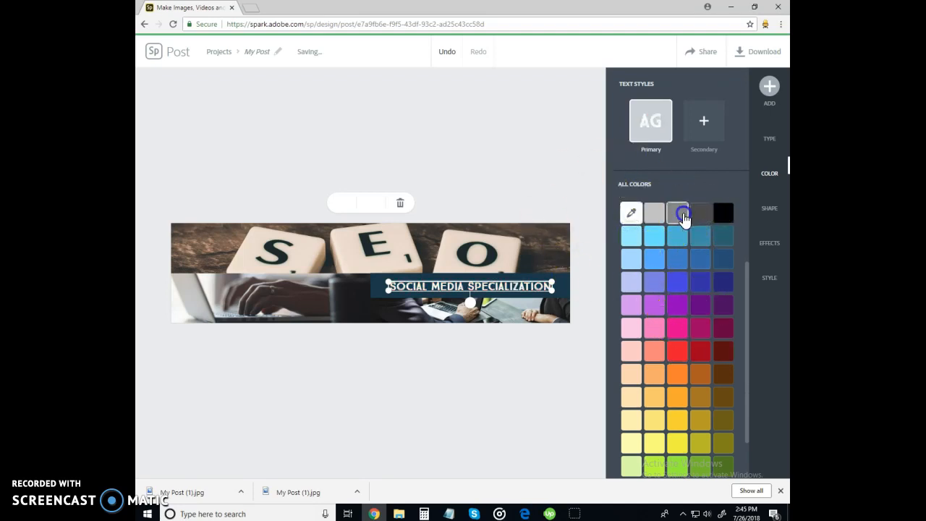
click(654, 214)
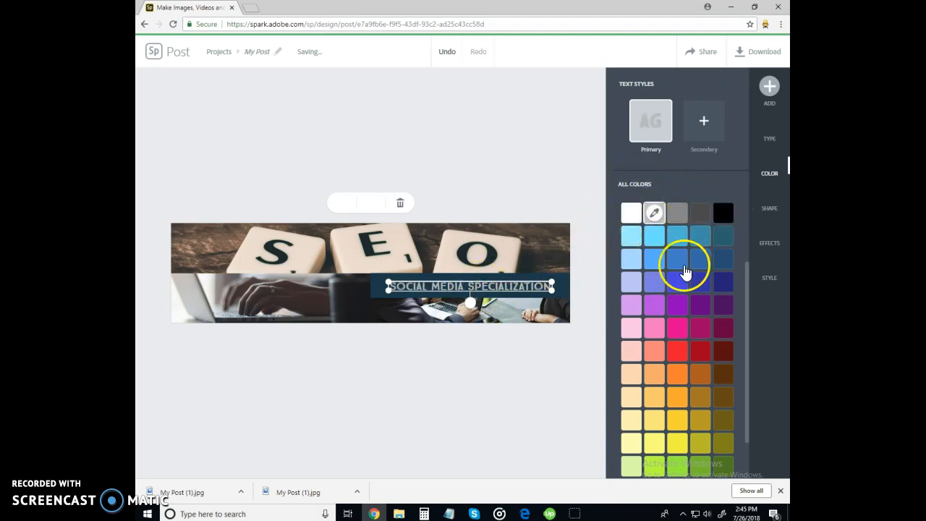
Fill the bar behind the title with dark red after trying blue, red and pink
click(373, 288)
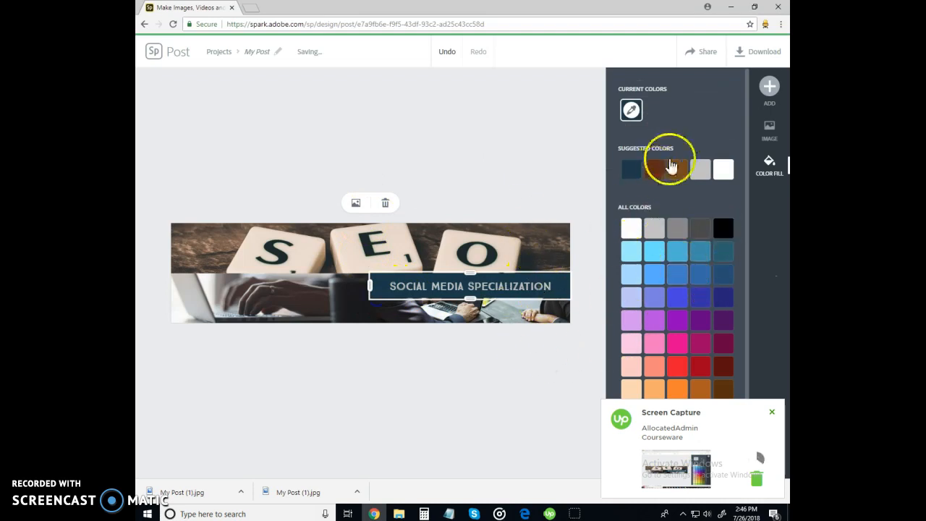
click(701, 299)
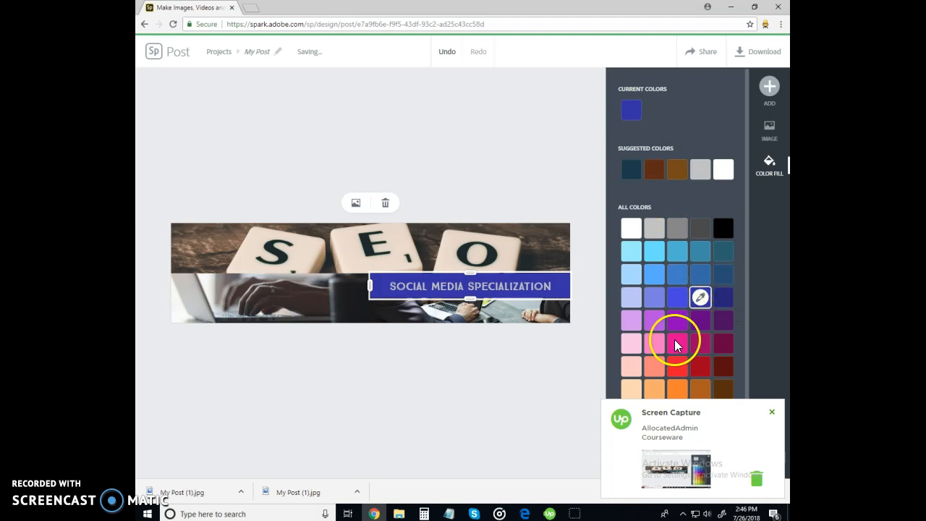
click(674, 366)
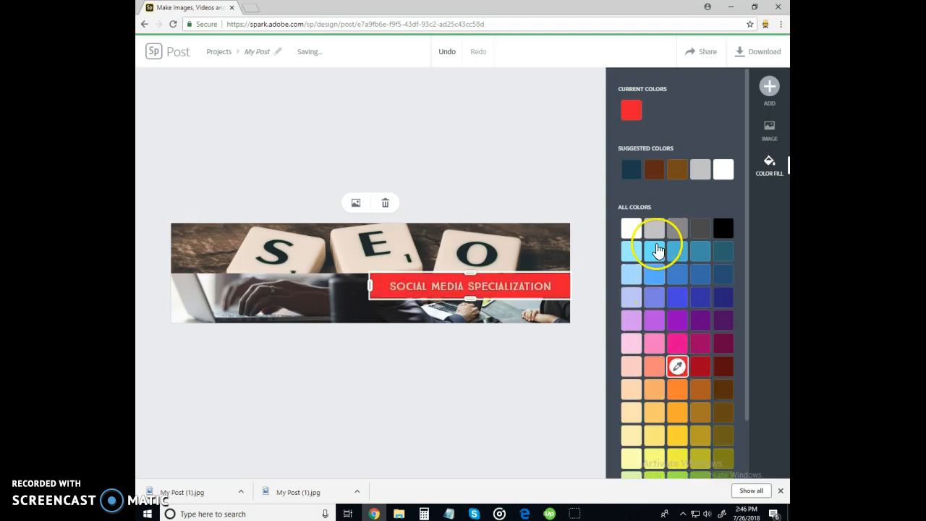
click(701, 367)
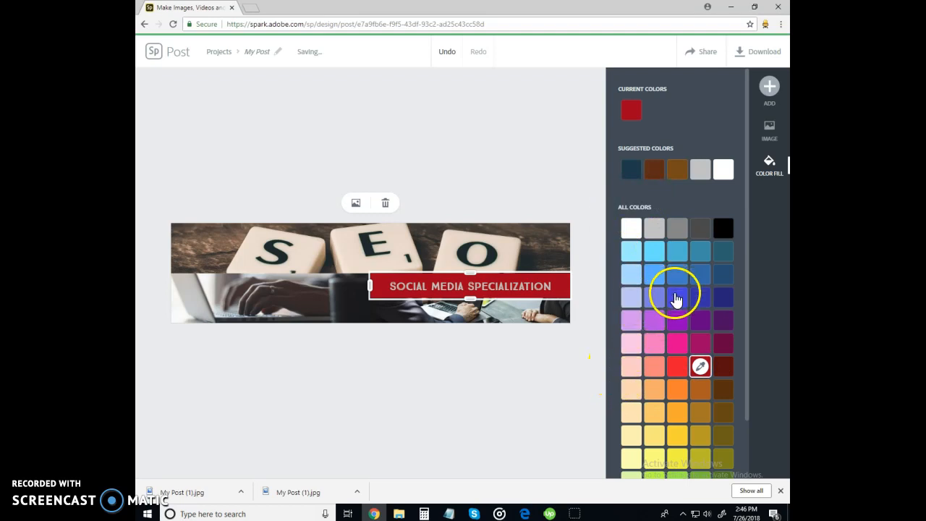
click(654, 346)
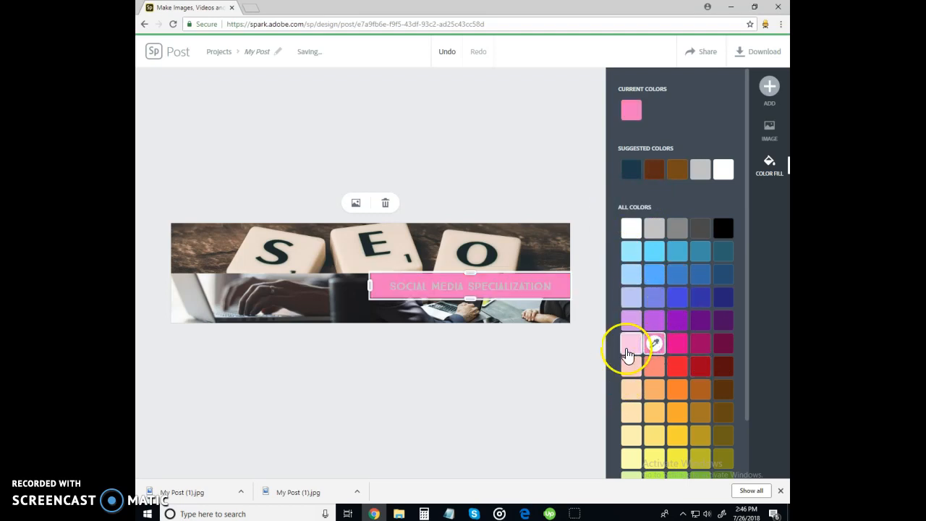
click(700, 369)
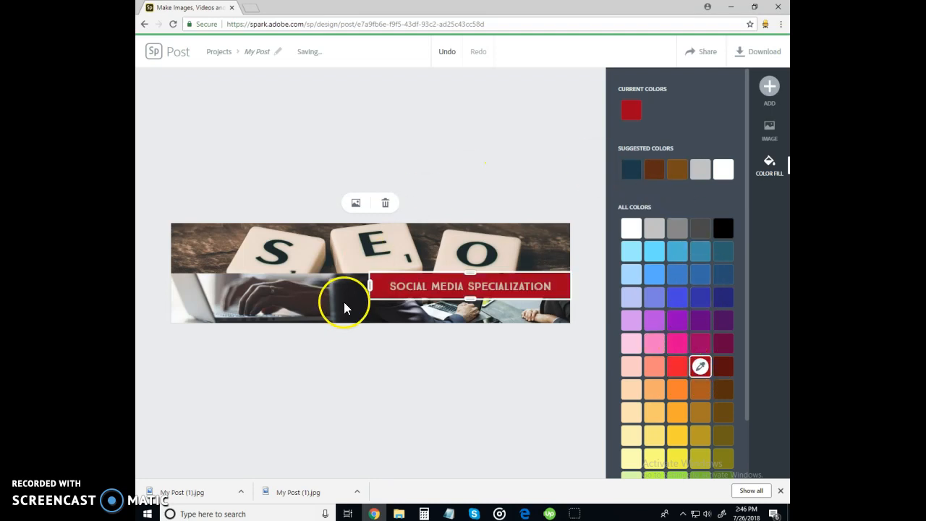
click(292, 305)
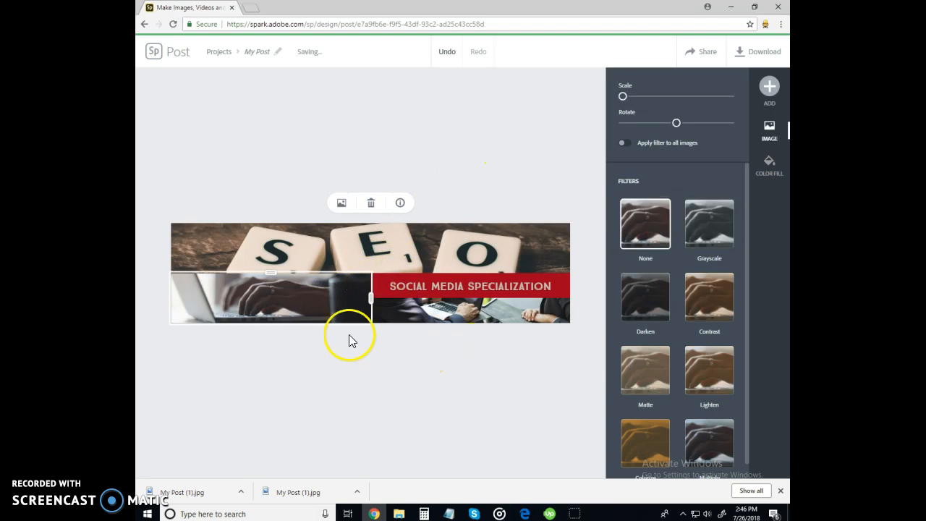
click(767, 87)
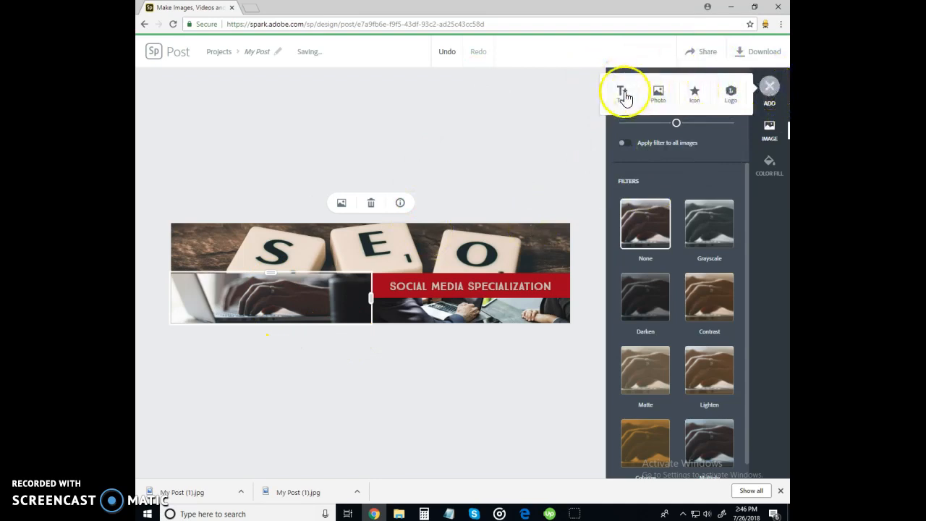
click(624, 95)
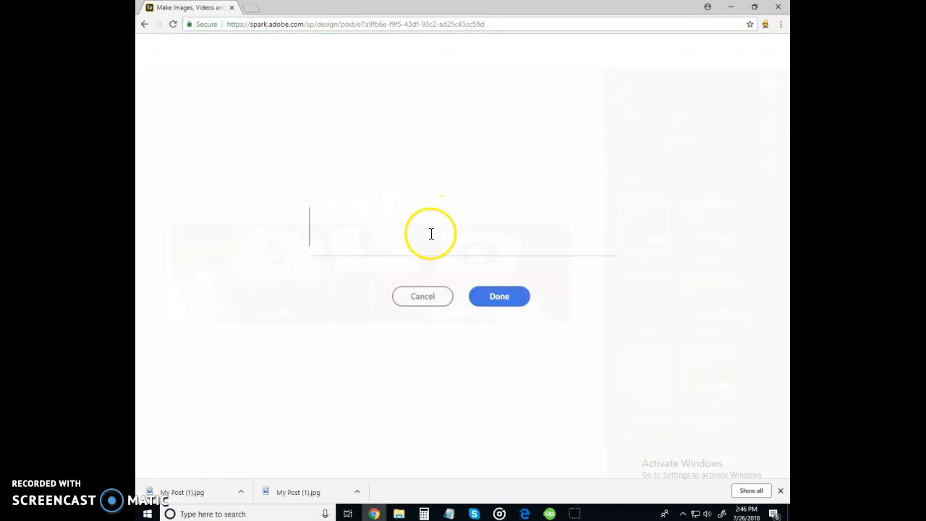
click(408, 297)
click(769, 86)
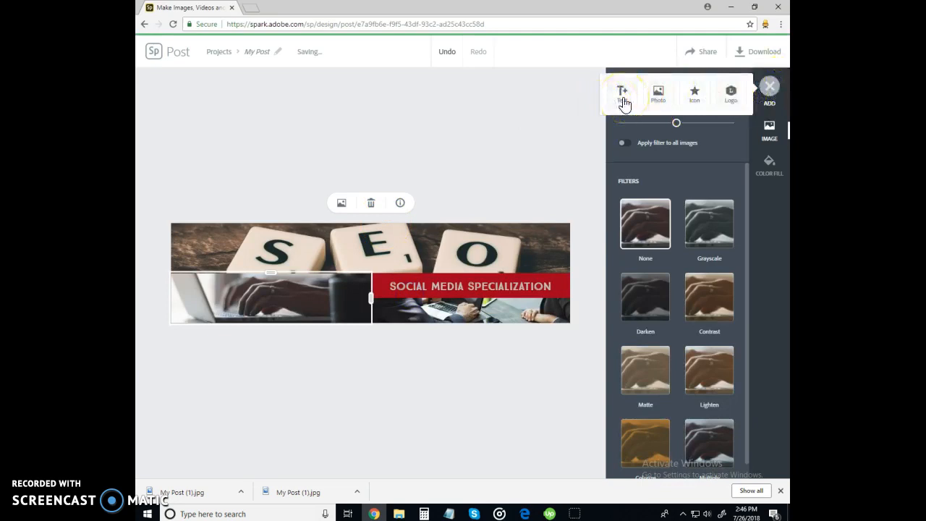
click(667, 108)
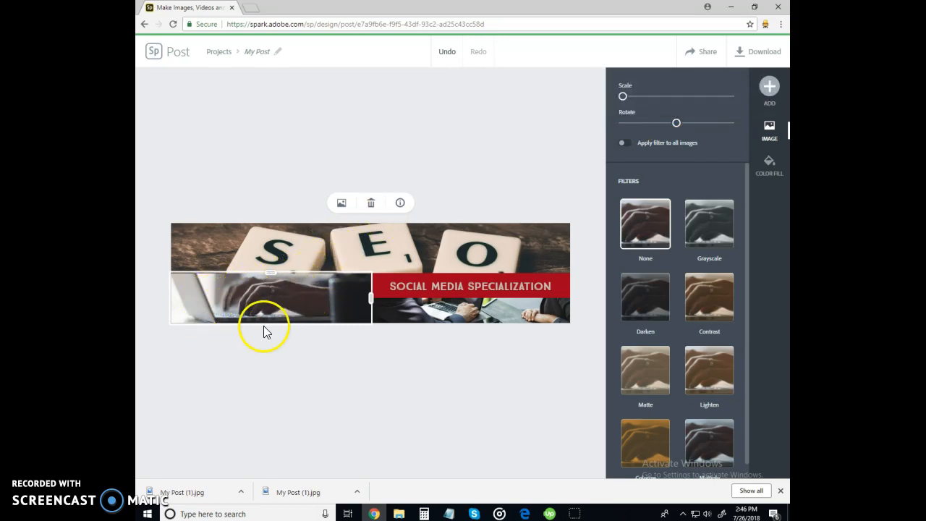
click(769, 86)
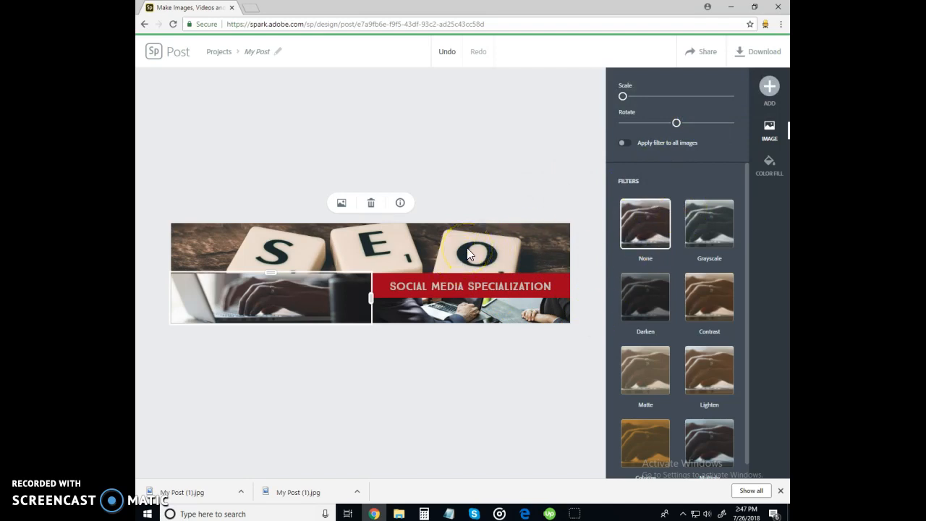
Close the fill and add options, deselect the canvas, and download the finished banner
click(770, 168)
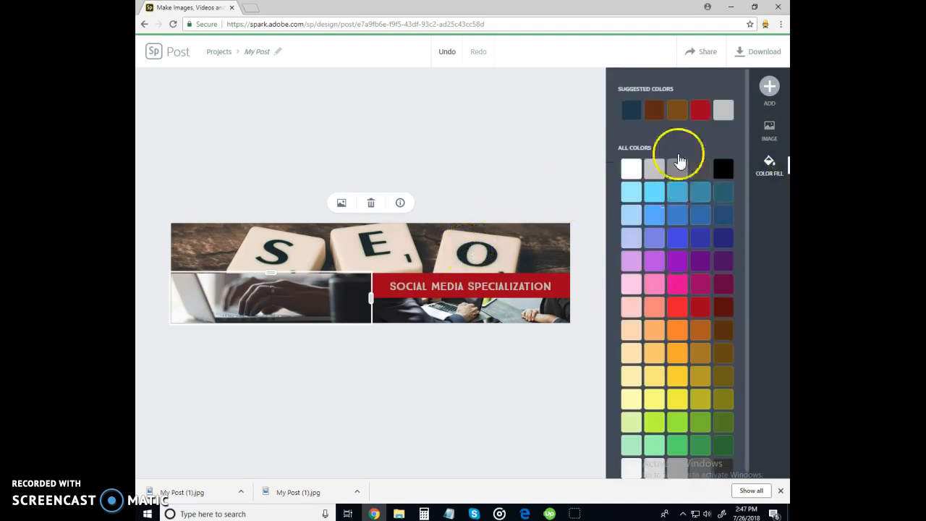
click(769, 86)
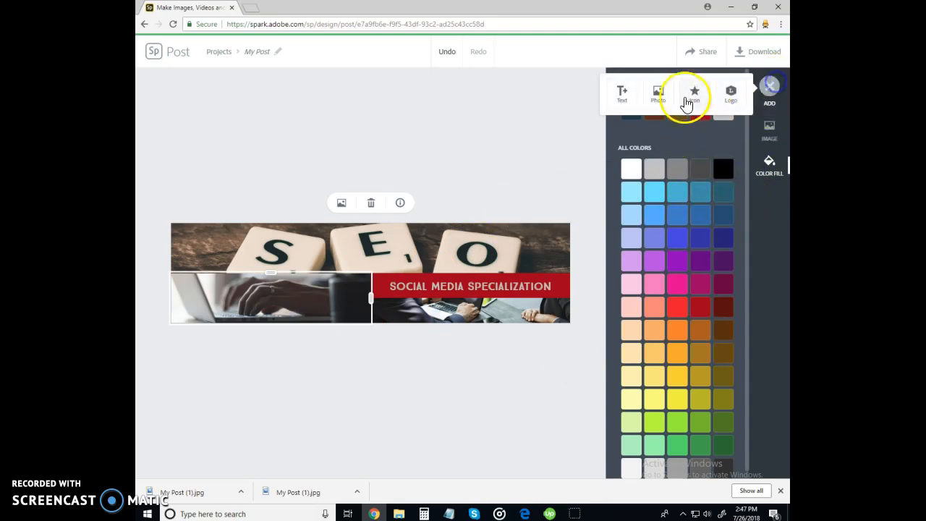
click(513, 192)
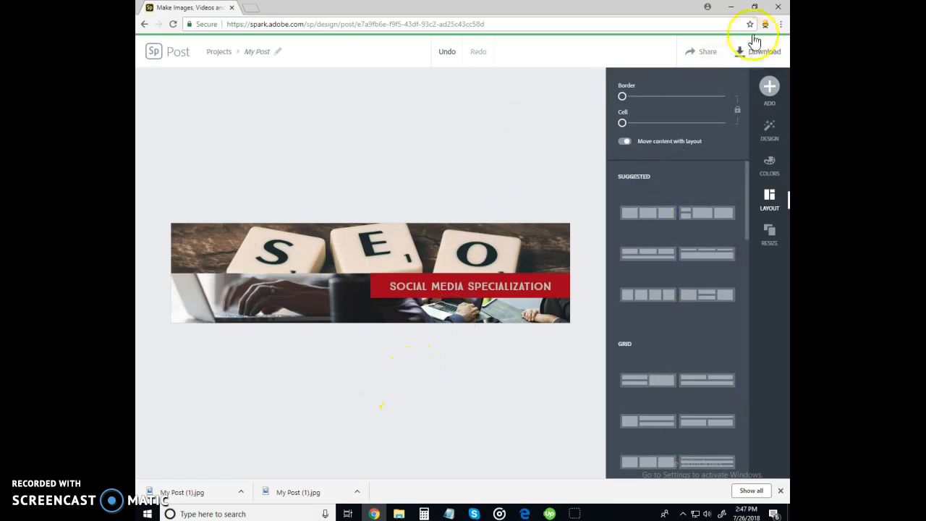
click(533, 268)
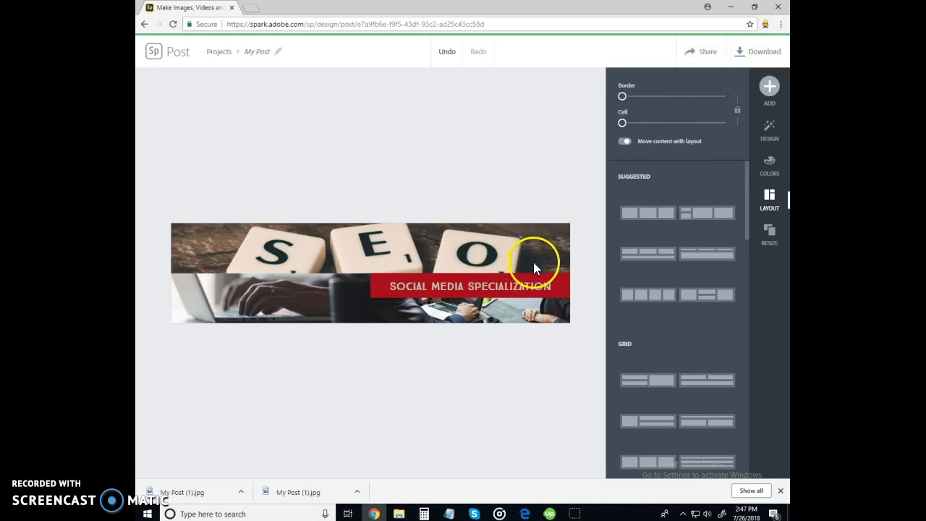
click(746, 52)
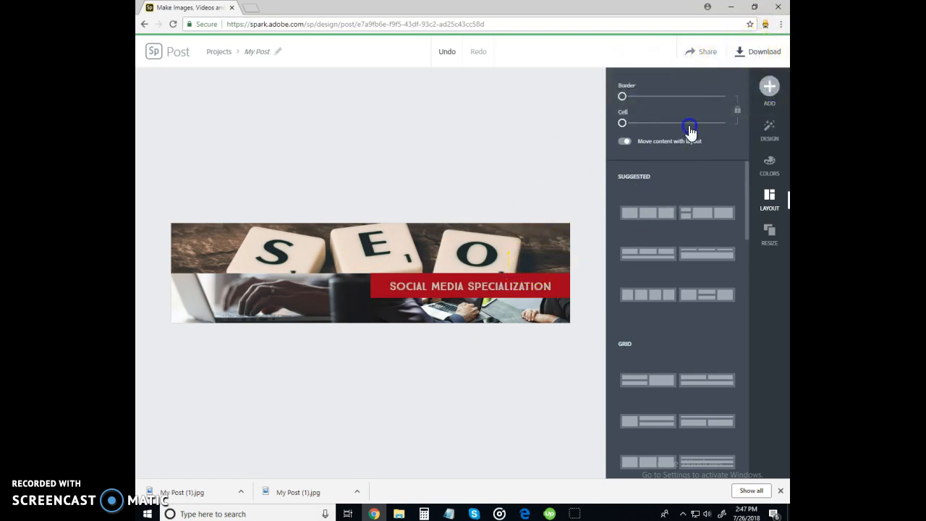
Show the downloaded banner from Chrome's downloads bar in its Downloads folder
click(241, 491)
click(357, 492)
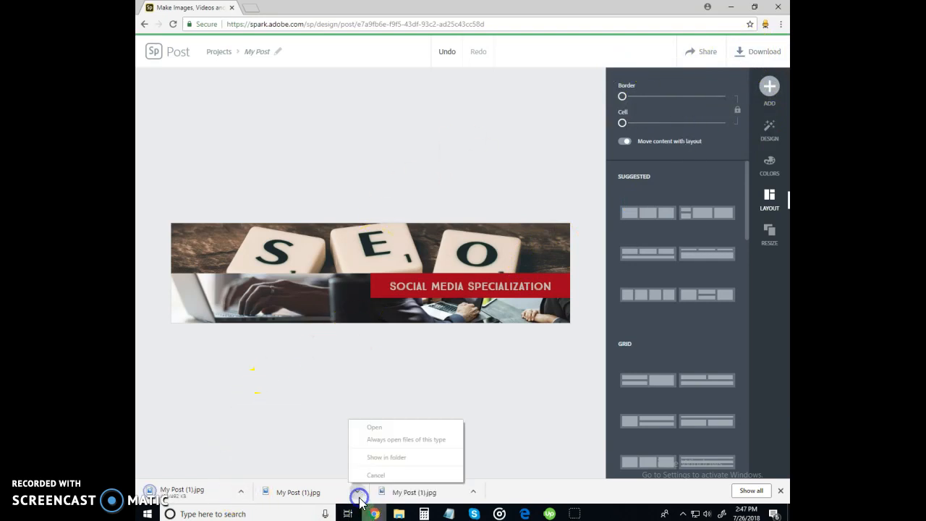
click(381, 458)
click(393, 458)
click(383, 460)
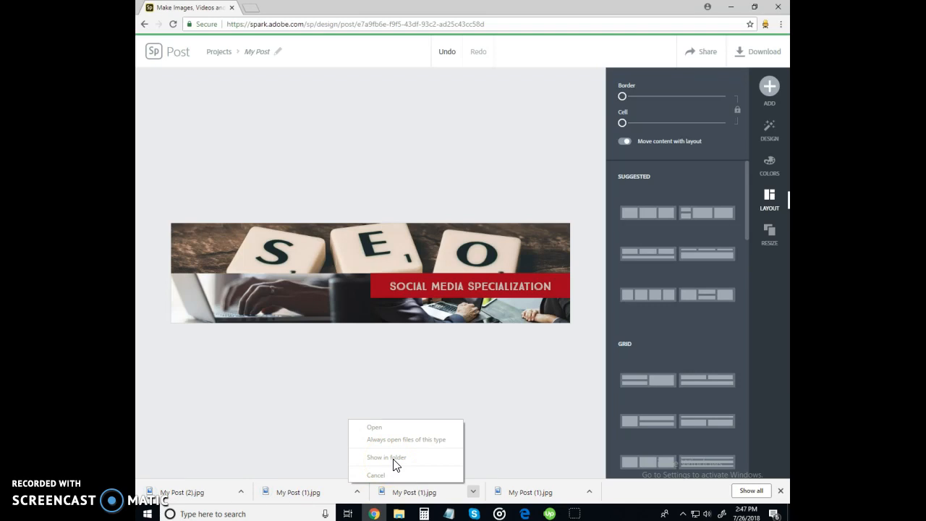
click(408, 500)
click(474, 492)
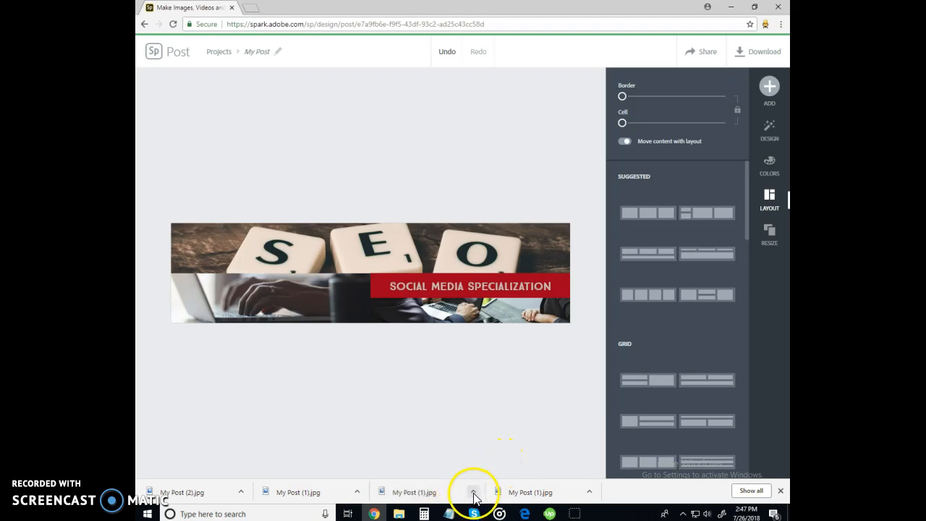
click(473, 492)
click(499, 458)
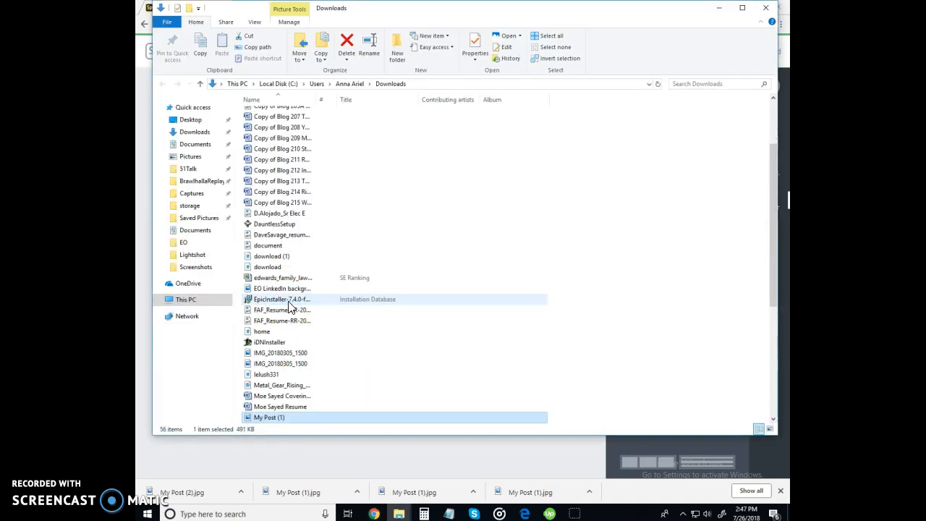
Preview My Post (1), then rename it in Downloads, typing 'EO LinkedIn' as the name
double_click(279, 417)
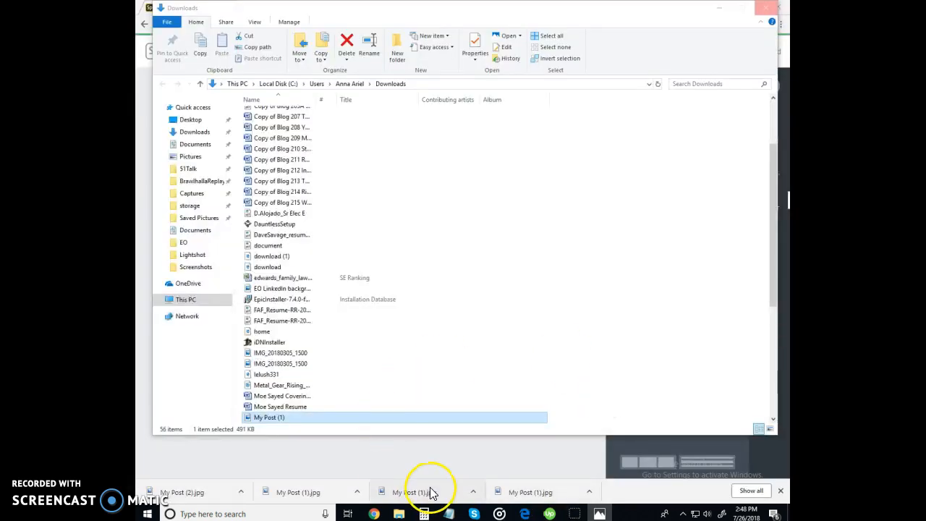
double_click(297, 418)
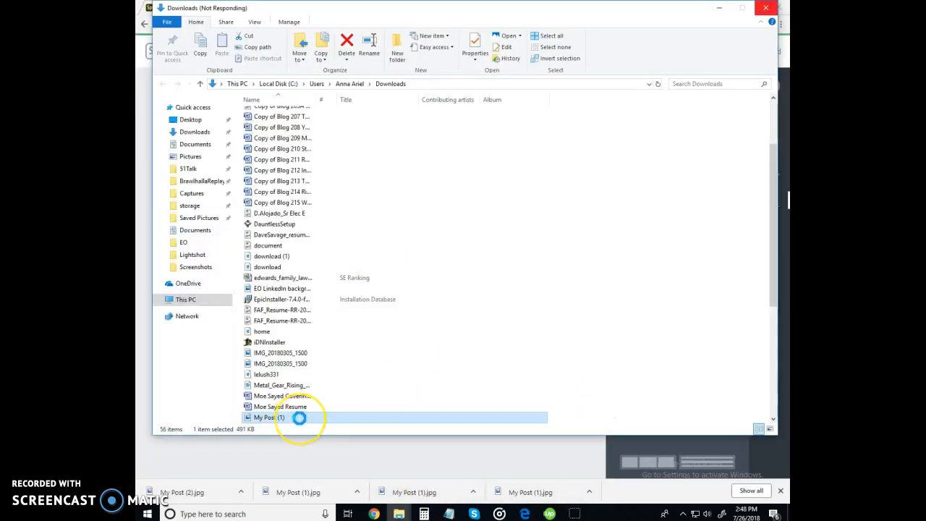
right_click(300, 418)
click(300, 419)
click(300, 419)
right_click(301, 419)
click(329, 398)
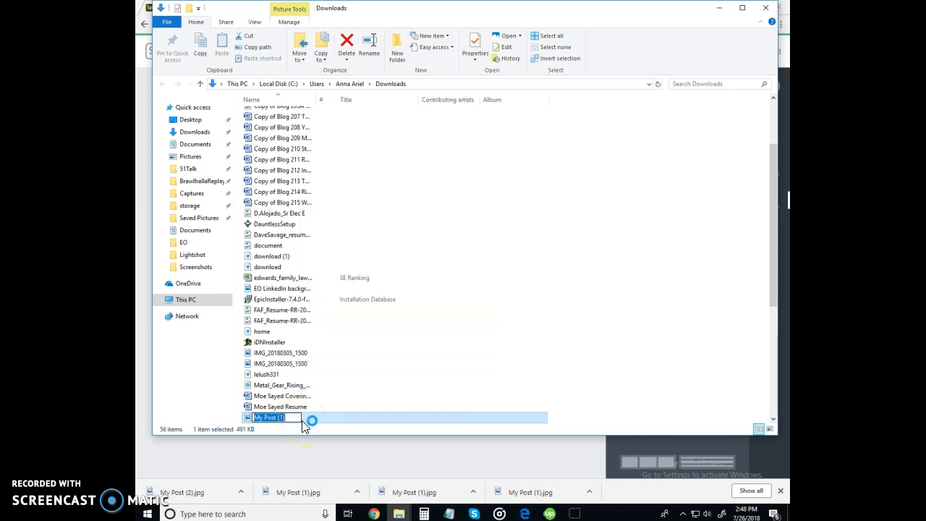
text(EO LinkedIn)
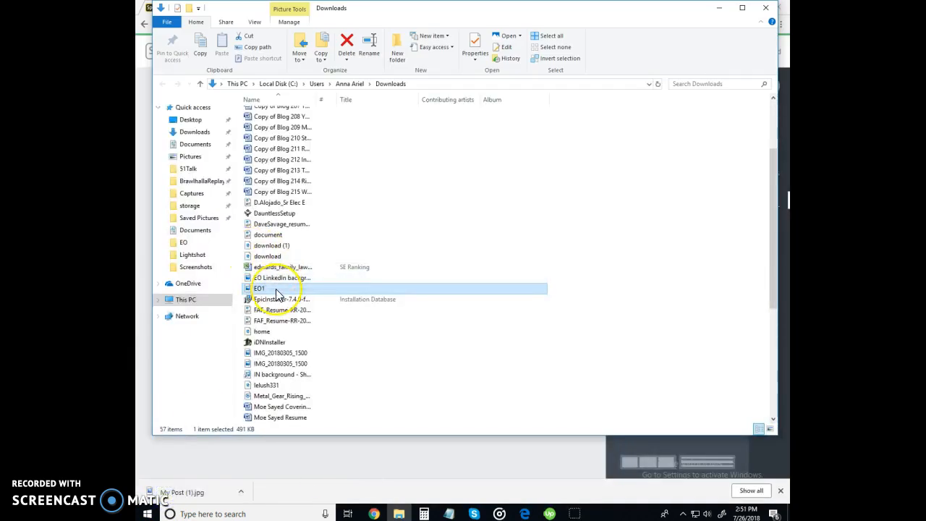
Preview EO1 in Photos, then return to LinkedIn's Edit intro form in Edge
double_click(276, 290)
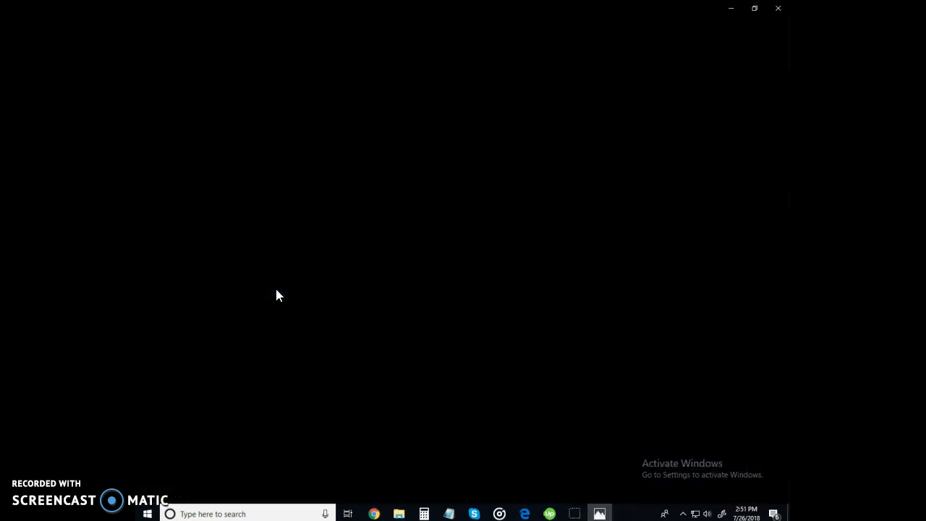
click(459, 449)
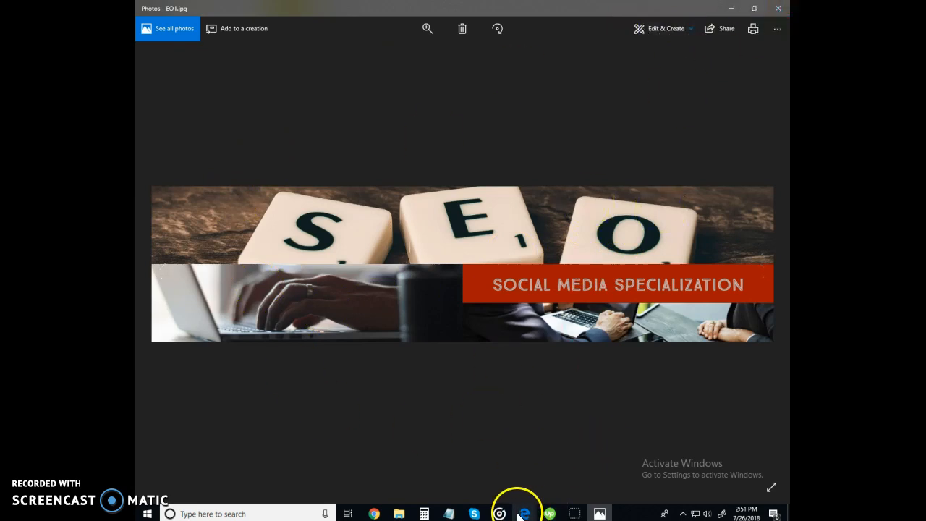
mouse_move(525, 515)
click(558, 476)
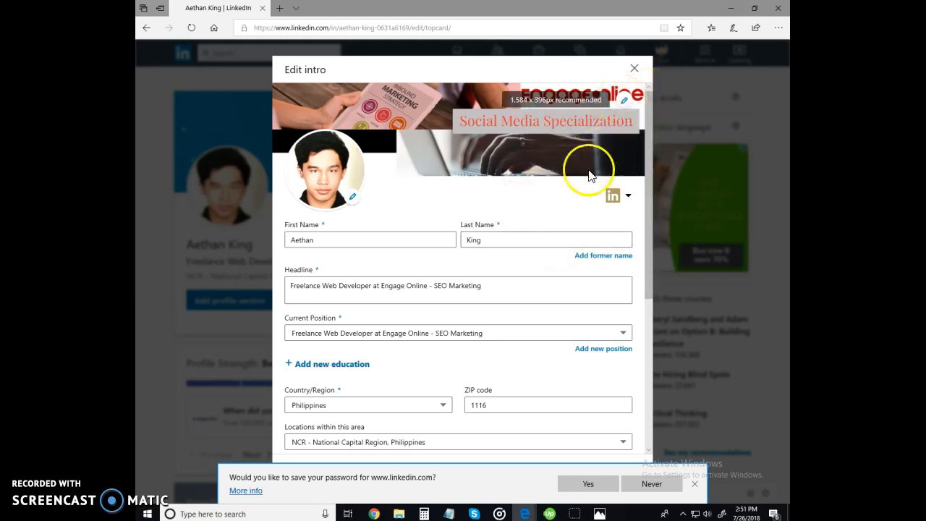
Start uploading a new LinkedIn profile background image from the Downloads folder
click(626, 106)
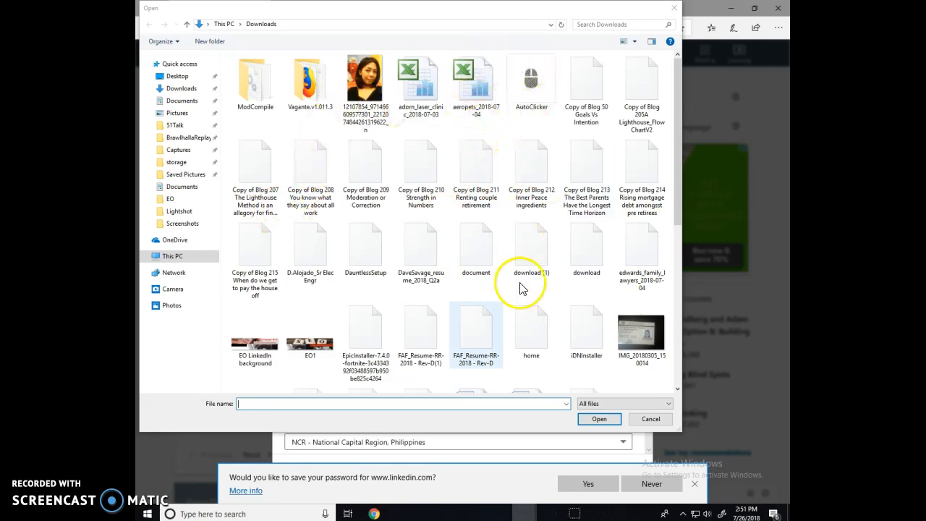
Pick the exported EO1 image and apply it as the LinkedIn profile cover background
double_click(312, 353)
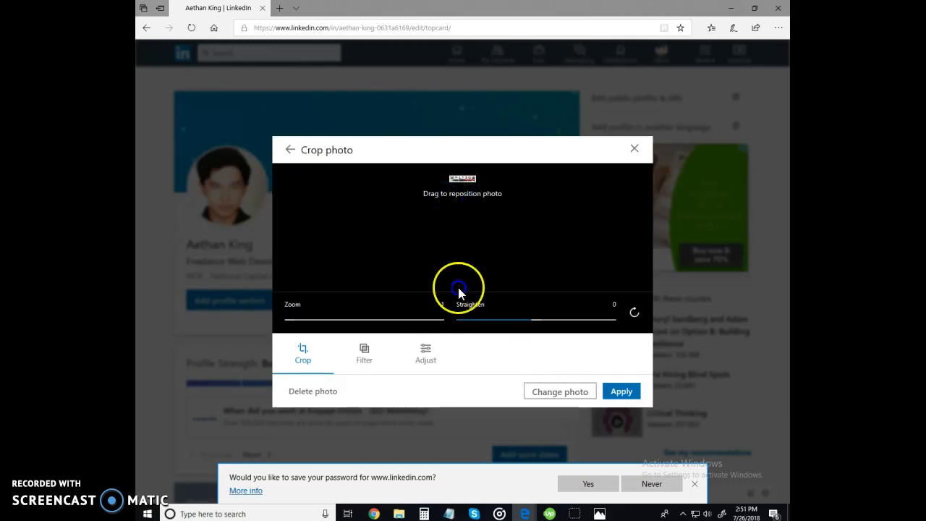
click(620, 392)
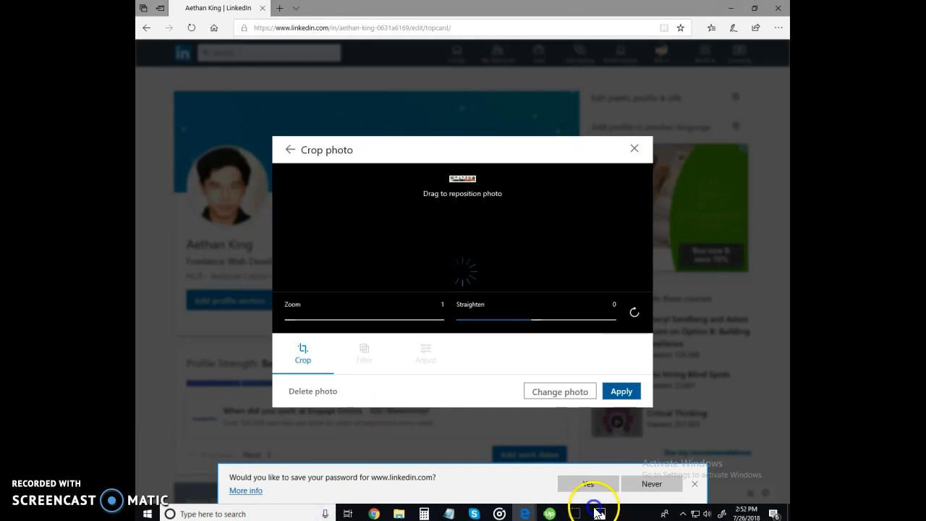
click(572, 515)
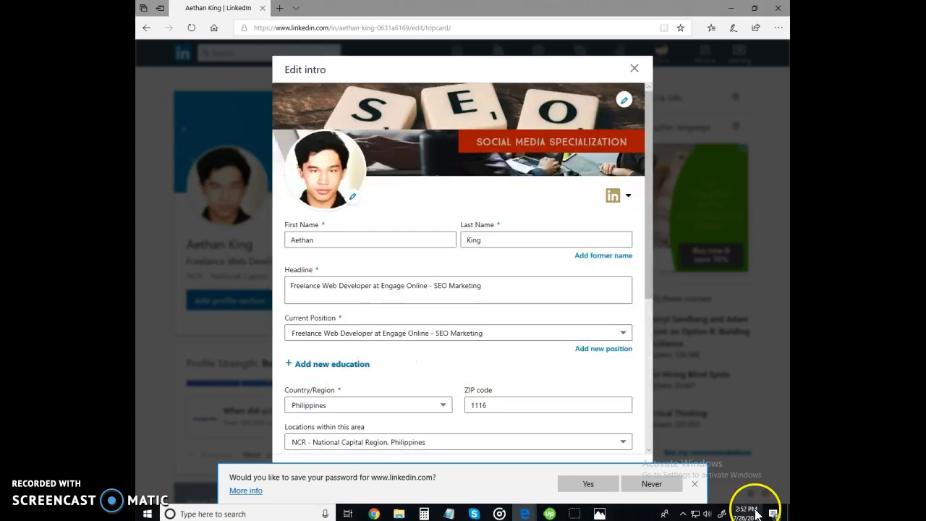